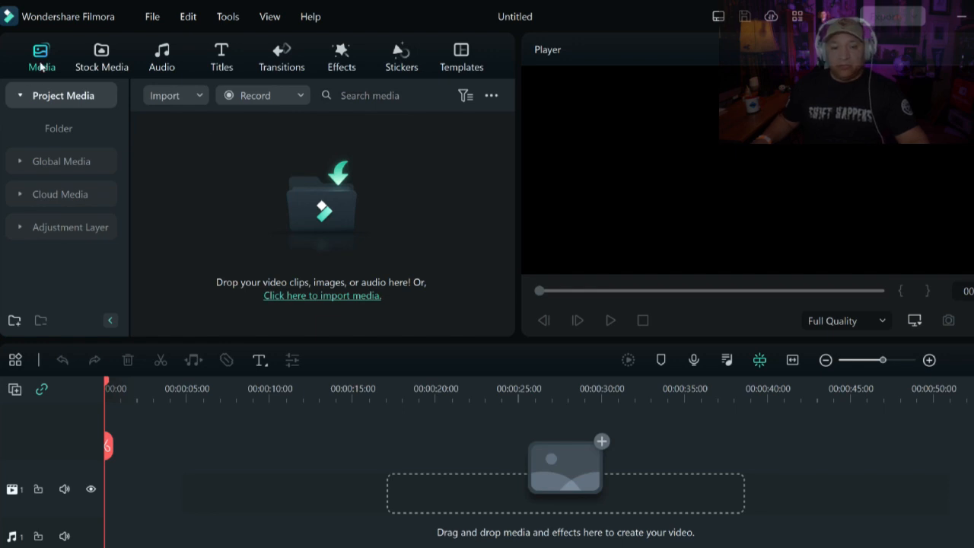
- Import the clip Trailer 2-1 - Copy onto the timeline, matching the project to the media's 1280 x 720 30fps
left_click(339, 297)
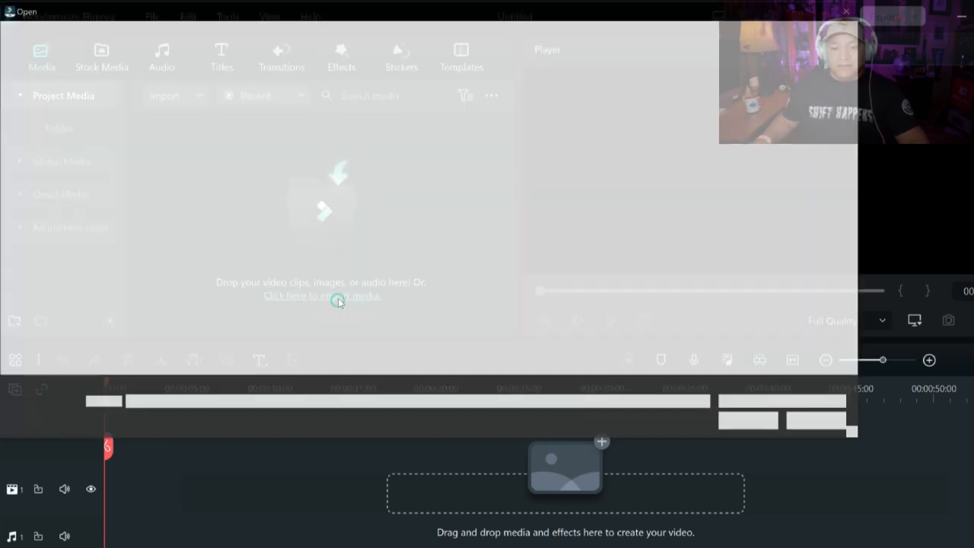
double_click(181, 136)
left_click_drag(226, 116, 71, 490)
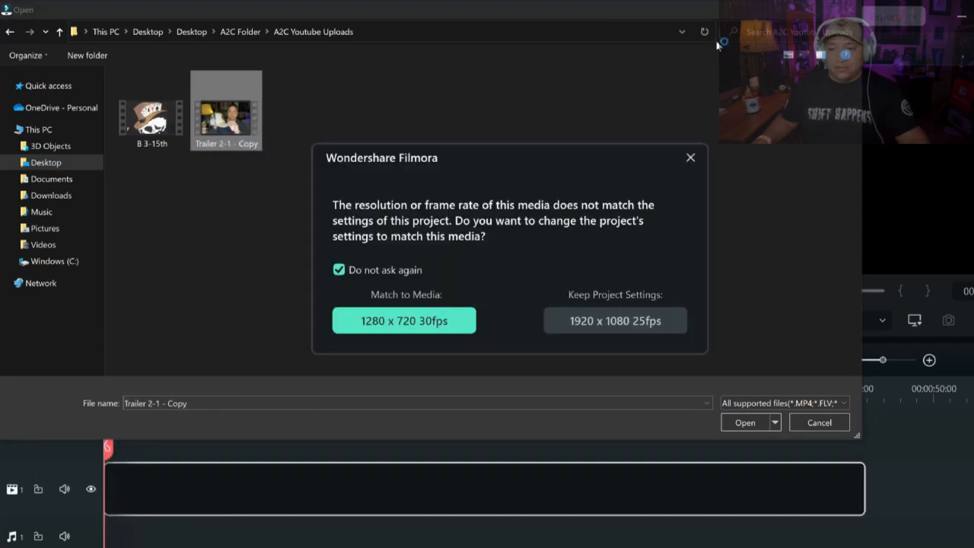
left_click(437, 325)
left_click(850, 10)
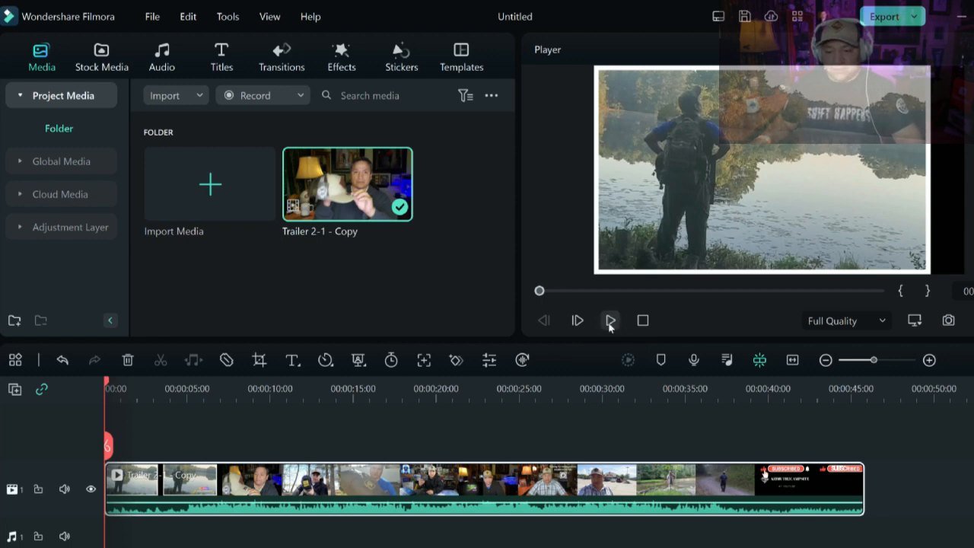
- Zoom into the timeline and split the clip at about 00:00:04:19
left_click_drag(192, 390, 143, 401)
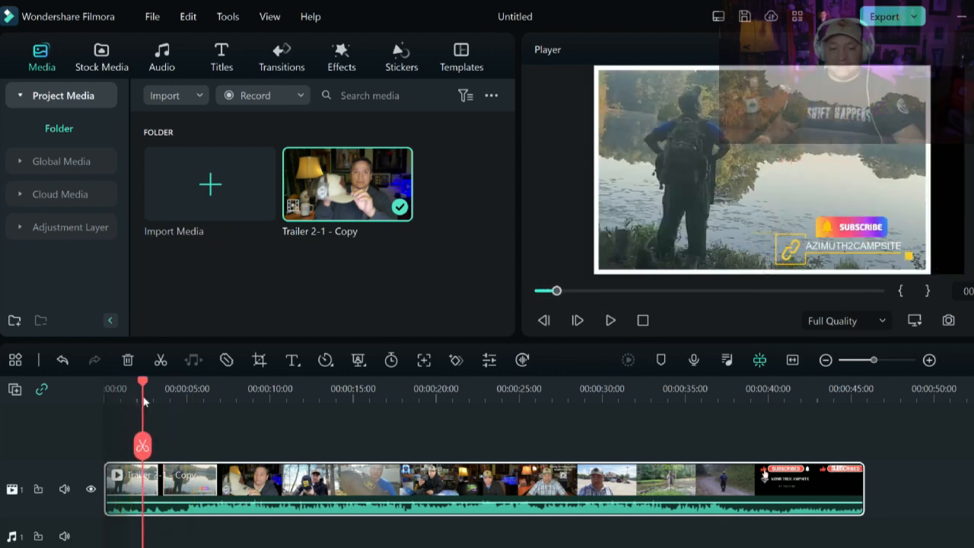
scroll(198, 397, "up", 3)
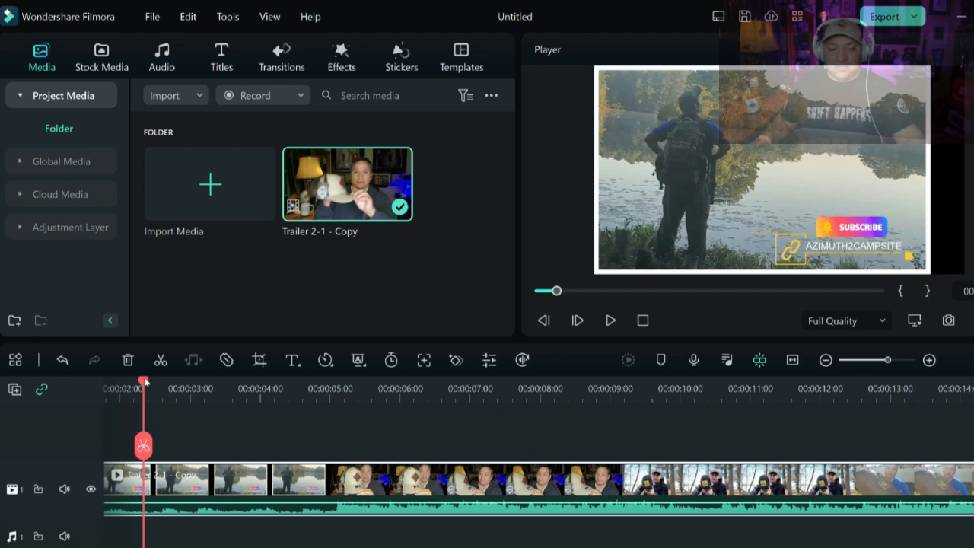
left_click_drag(147, 382, 321, 388)
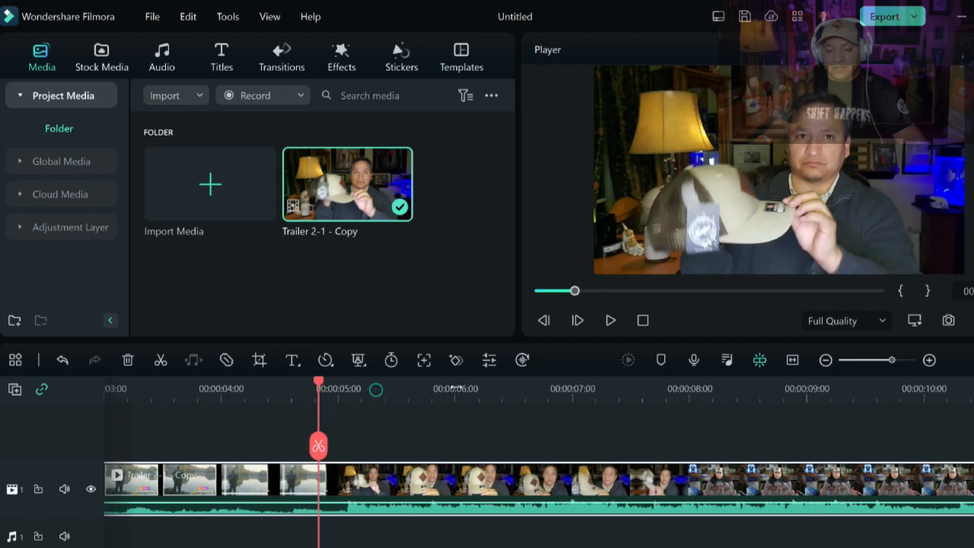
scroll(467, 390, "up", 5)
left_click_drag(602, 385, 603, 385)
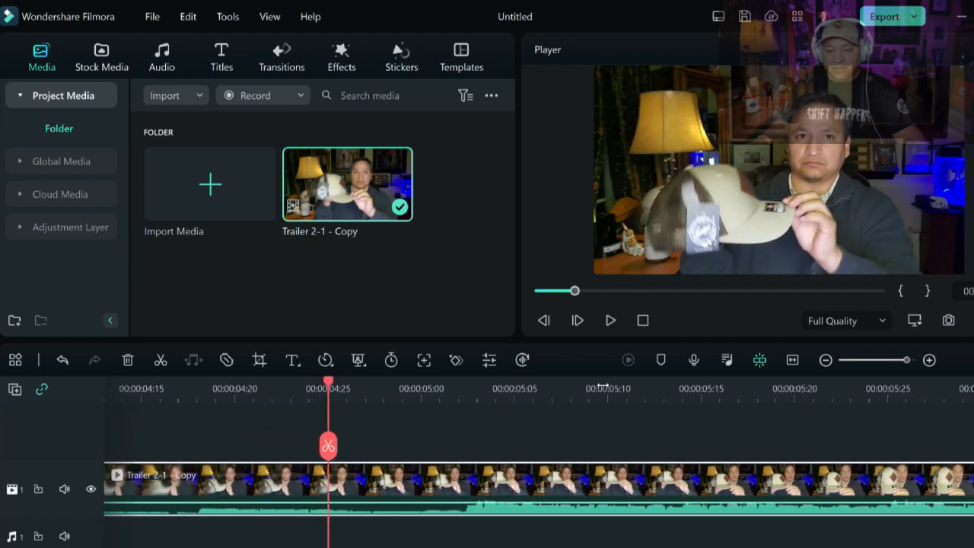
left_click_drag(316, 387, 191, 390)
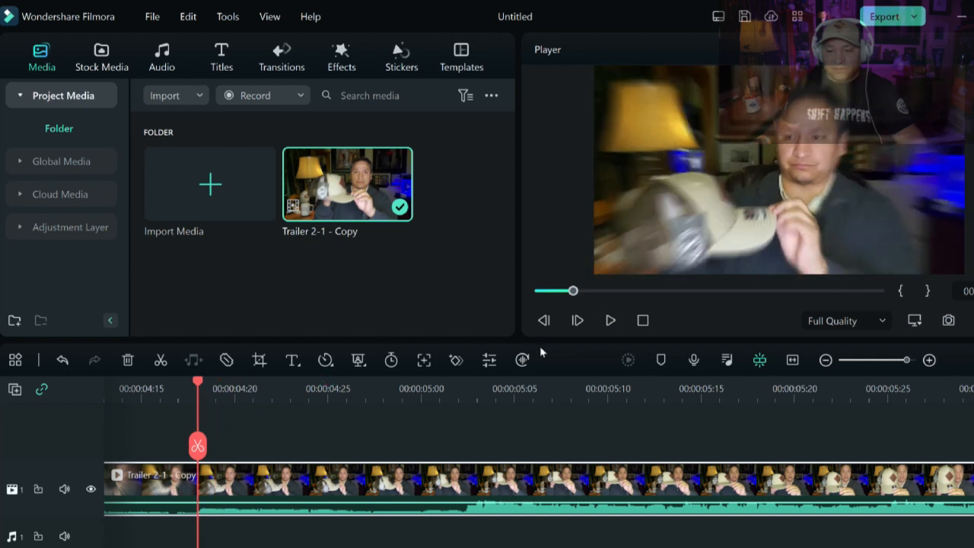
left_click(159, 360)
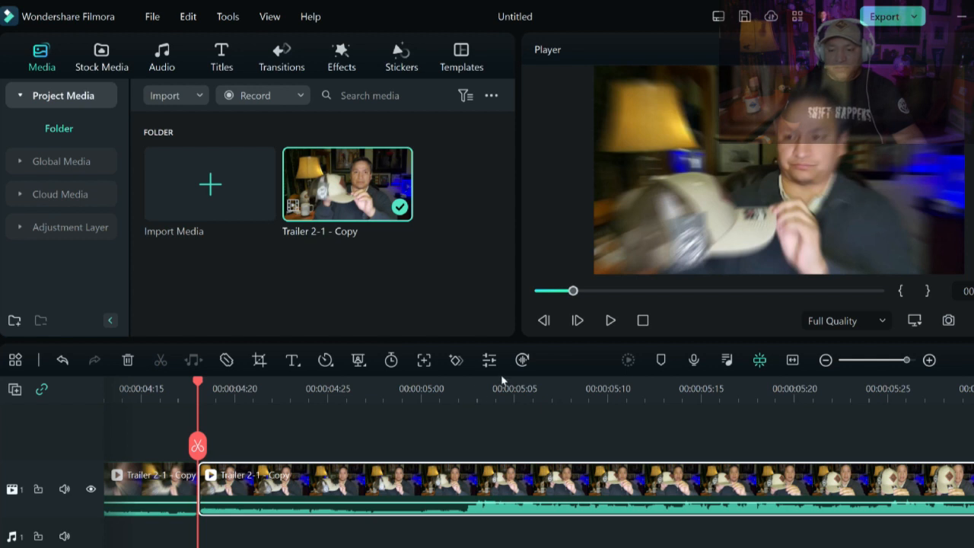
- Split the clip again at about 00:00:07:15
left_click_drag(343, 489, 302, 488)
left_click_drag(458, 394, 372, 399)
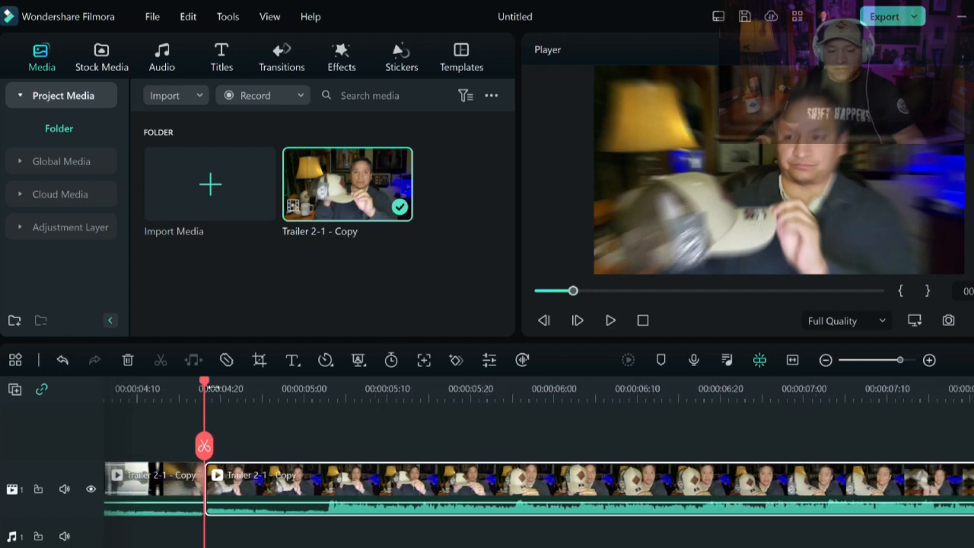
left_click_drag(207, 382, 859, 383)
left_click_drag(702, 403, 415, 392)
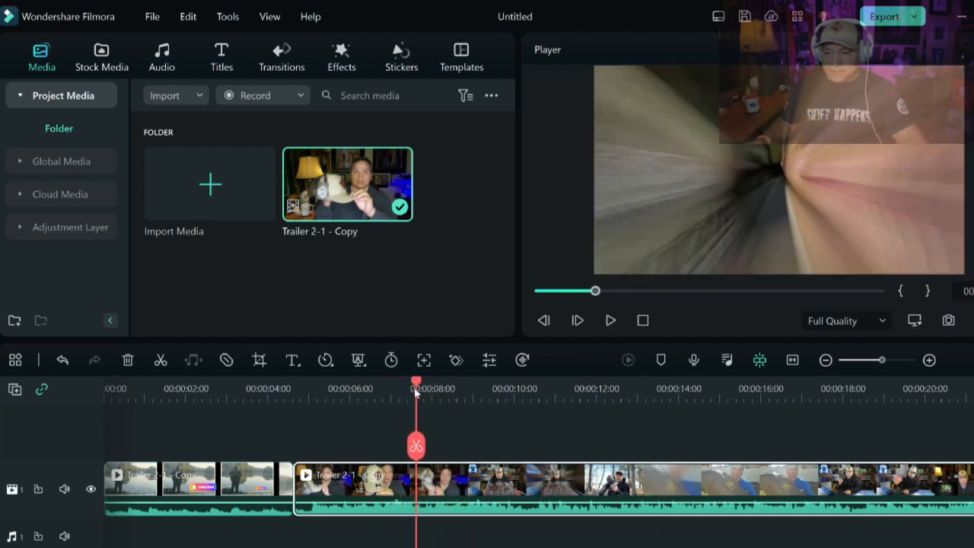
left_click(160, 361)
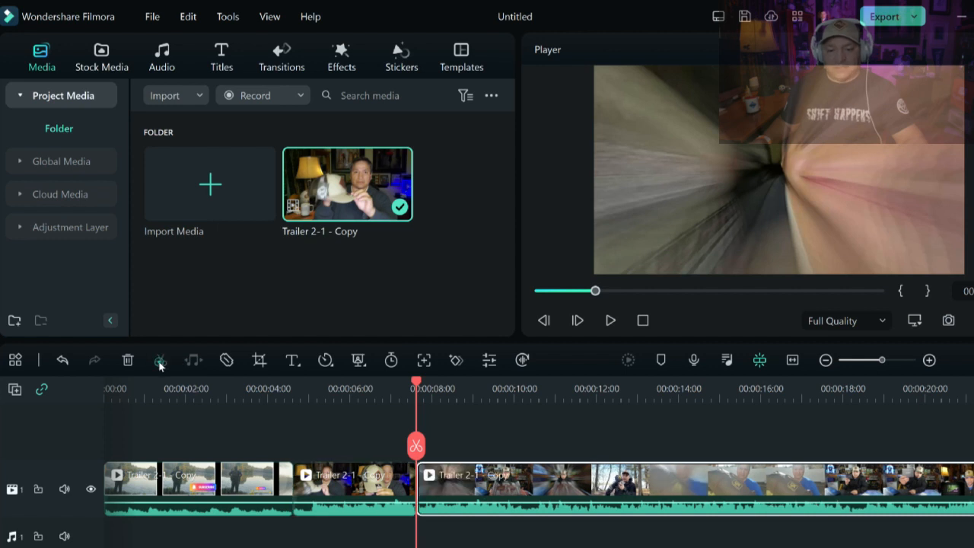
- Delete the segment between the two split points
left_click(356, 487)
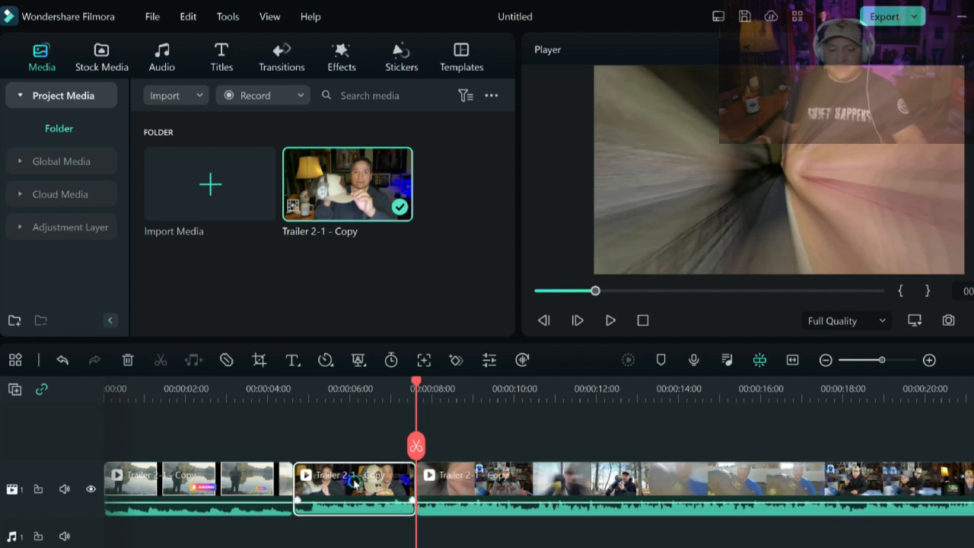
mouse_move(354, 484)
left_mouse_down()
mouse_move(354, 457)
mouse_move(355, 490)
left_mouse_up()
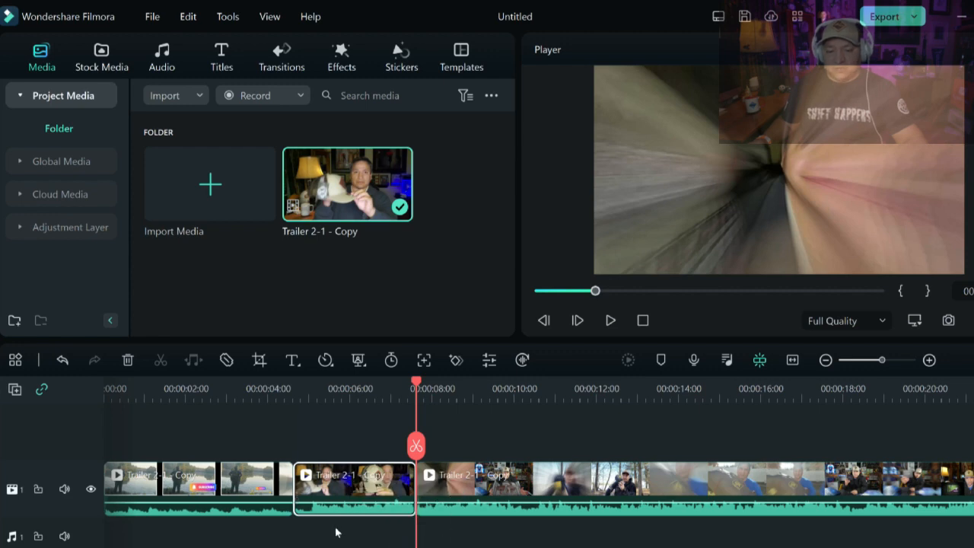
right_click(353, 487)
left_click(383, 161)
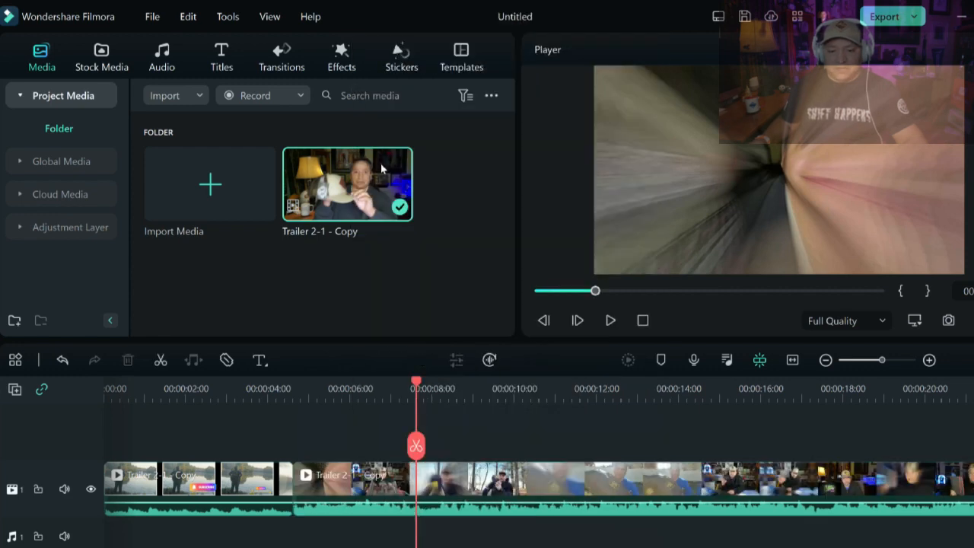
- Preview the cut from the start and turn the first clip segment's volume down to silence
left_click_drag(295, 385, 45, 411)
left_click(610, 322)
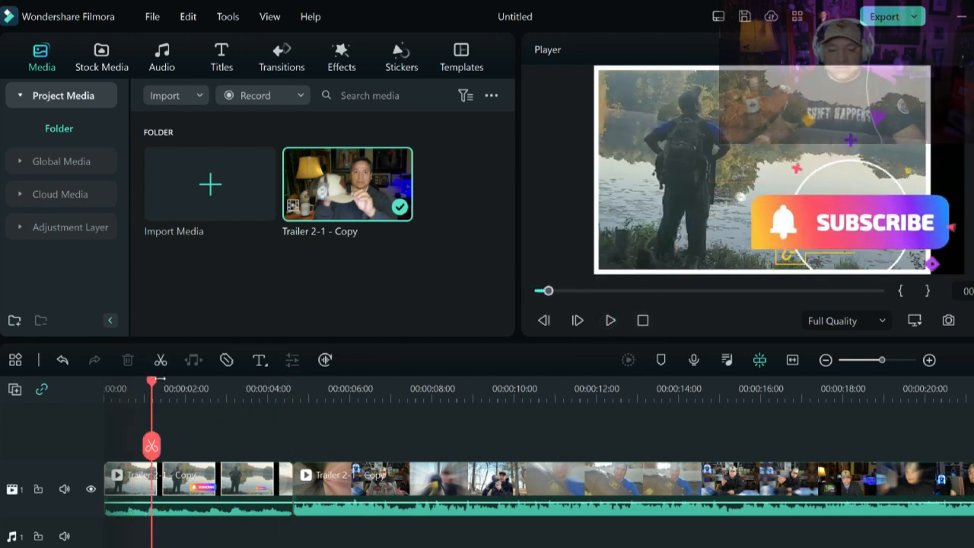
left_click_drag(151, 384, 353, 383)
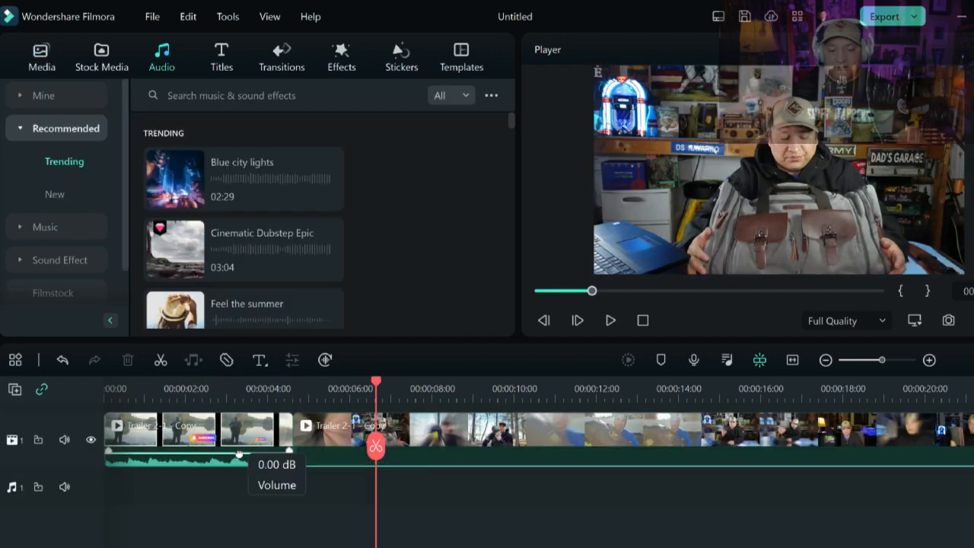
mouse_move(239, 454)
left_mouse_down()
mouse_move(246, 483)
mouse_move(245, 465)
left_mouse_up()
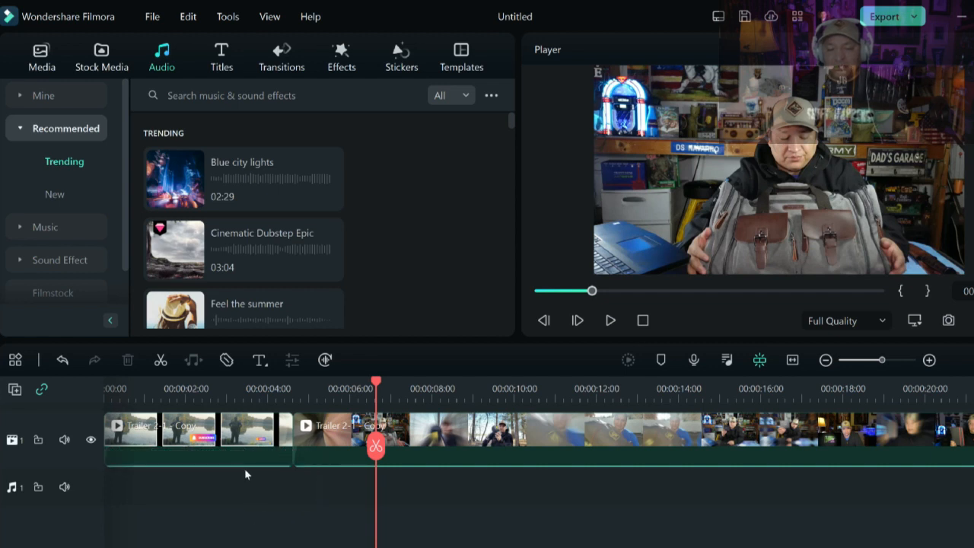
- Add the Blue city lights track from the trending audio onto the music track at the timeline start
left_click(610, 322)
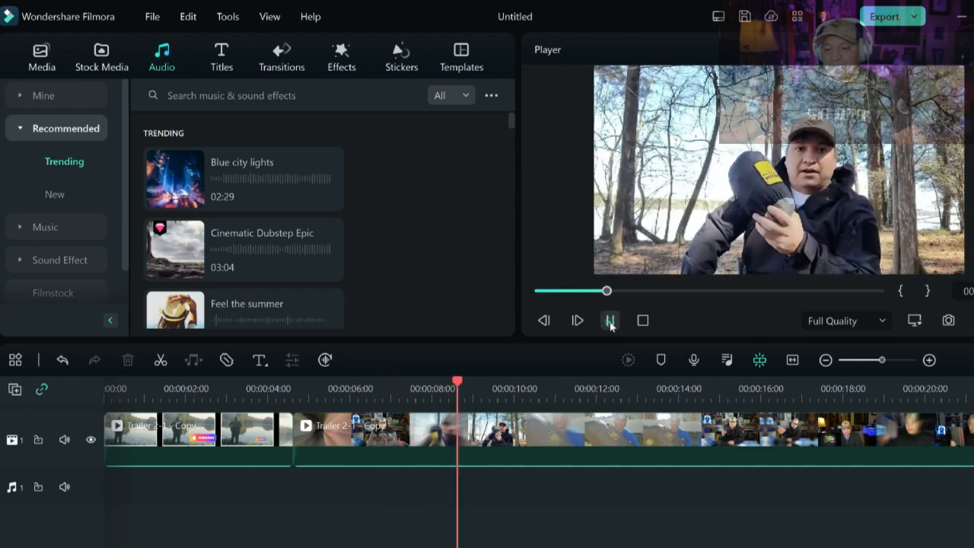
key("space")
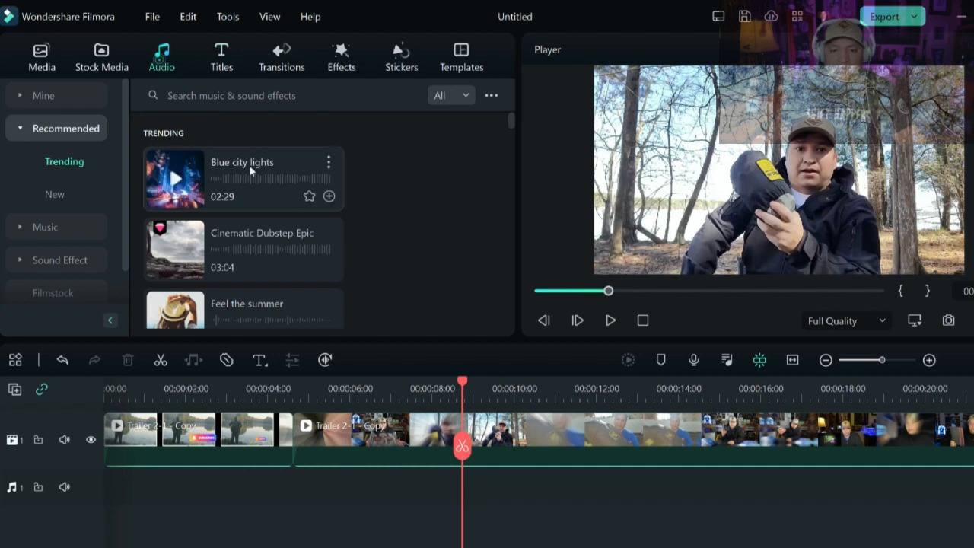
left_click_drag(263, 187, 105, 478)
left_click_drag(463, 379, 151, 379)
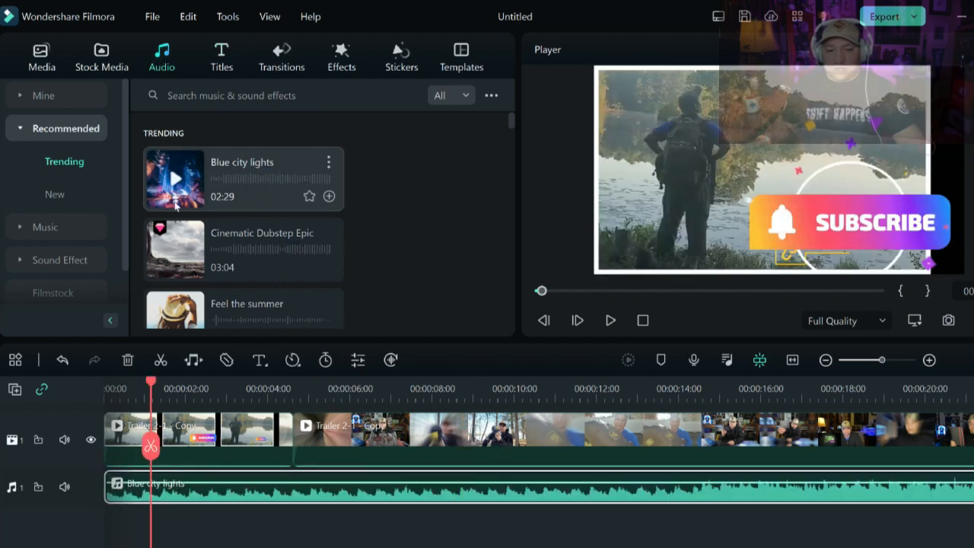
- Adjust the Blue city lights music's volume down to about -9.94 dB and slightly back up while previewing playback
scroll(235, 241, "down", 5)
scroll(235, 241, "down", 8)
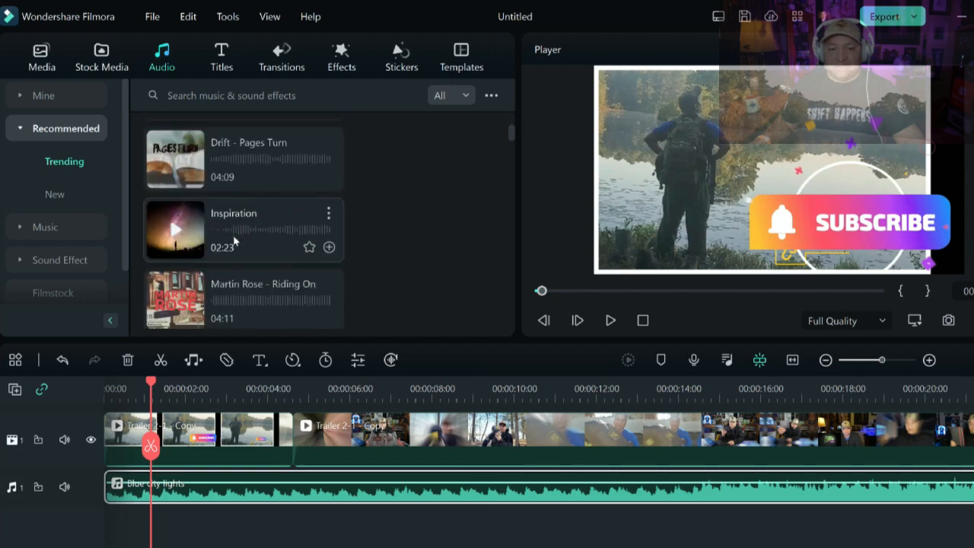
scroll(236, 256, "down", 6)
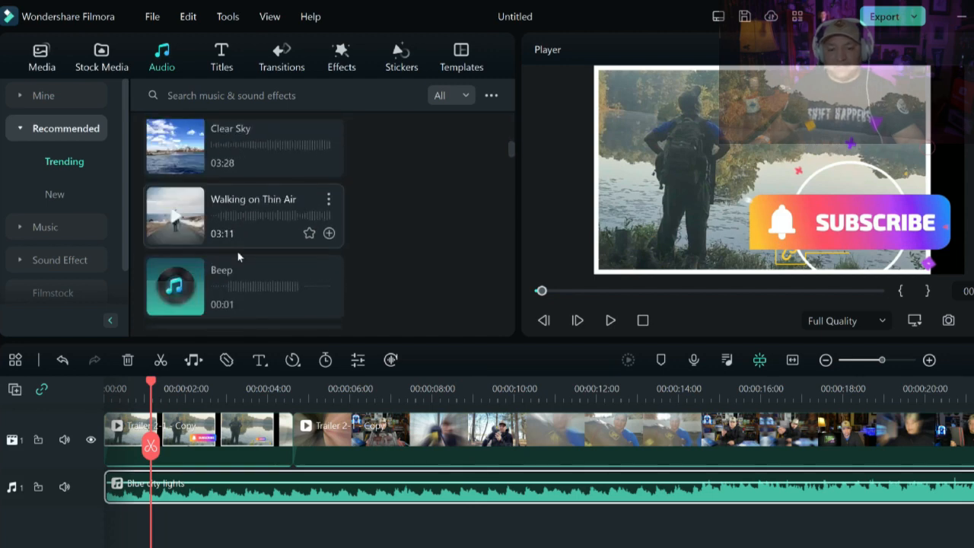
left_click(611, 320)
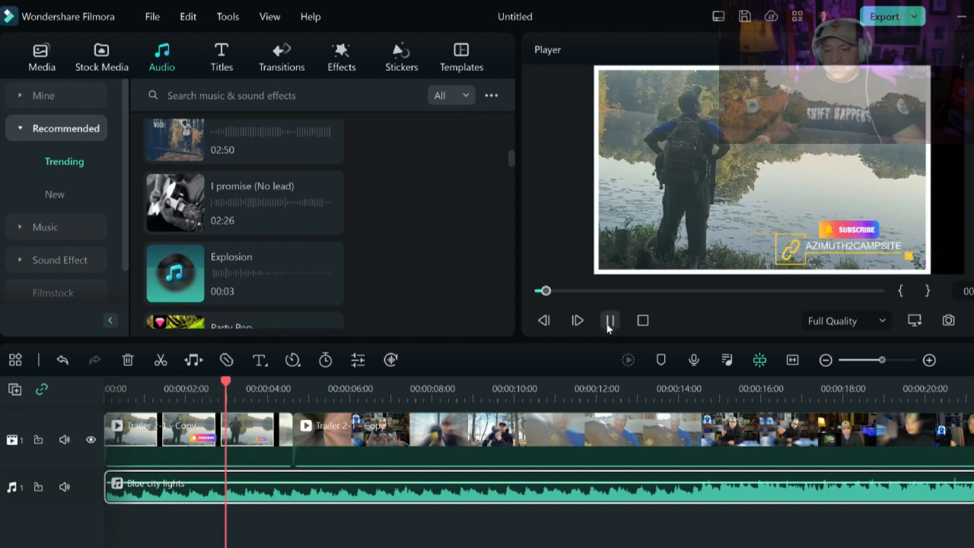
left_click(610, 321)
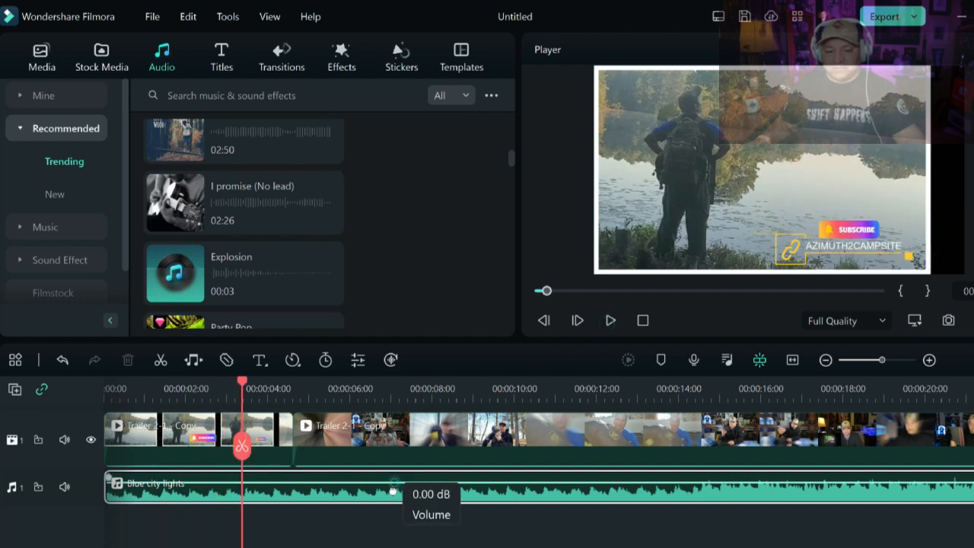
left_click_drag(392, 491, 391, 495)
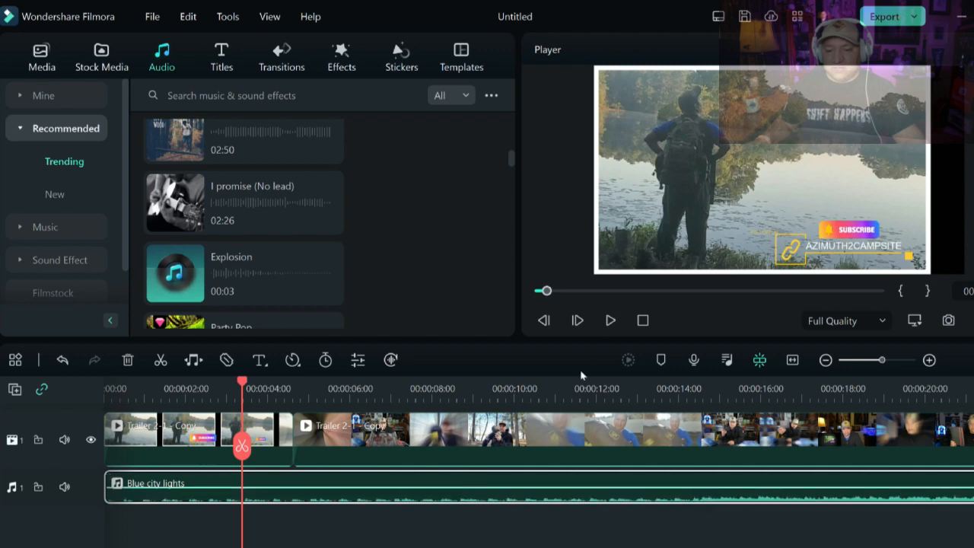
left_click(611, 321)
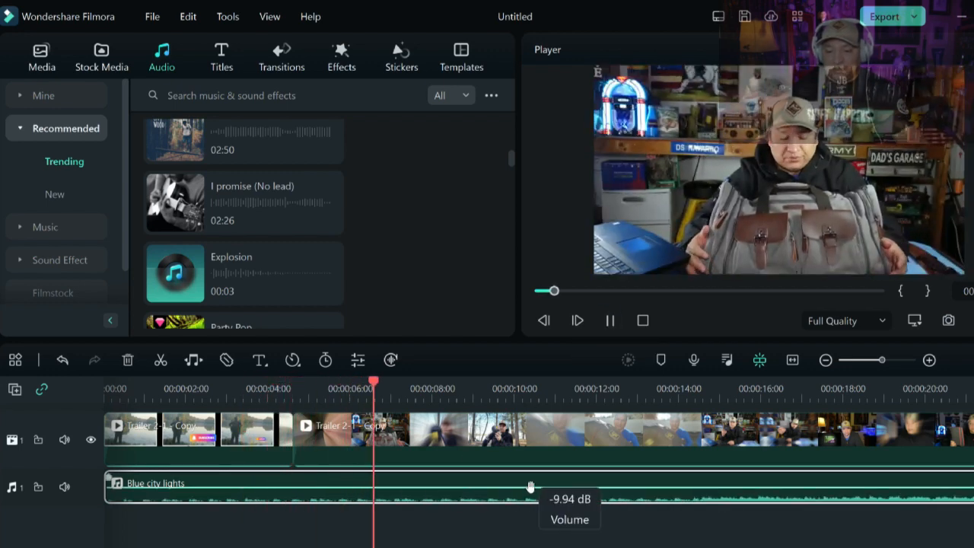
mouse_move(531, 487)
left_mouse_down()
mouse_move(528, 496)
mouse_move(530, 466)
mouse_move(530, 478)
left_mouse_up()
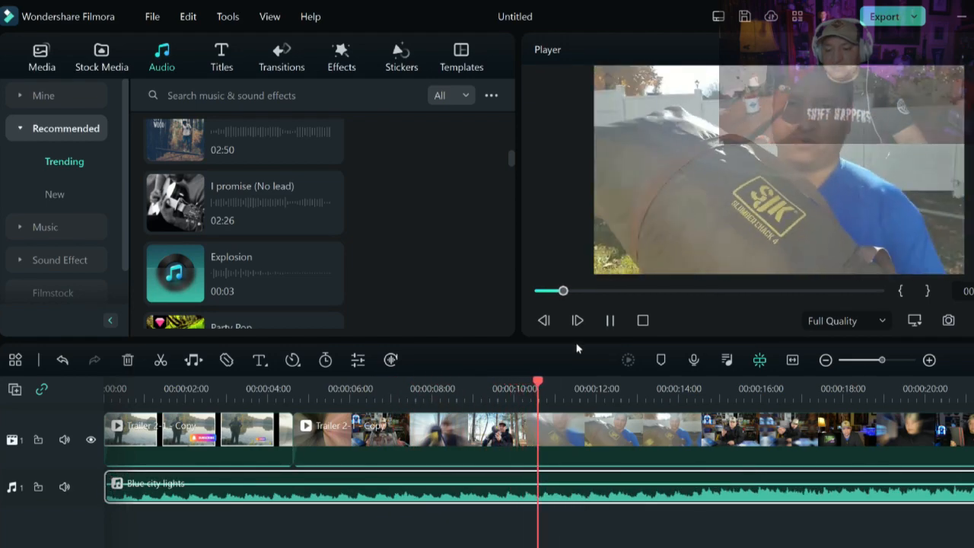
key("space")
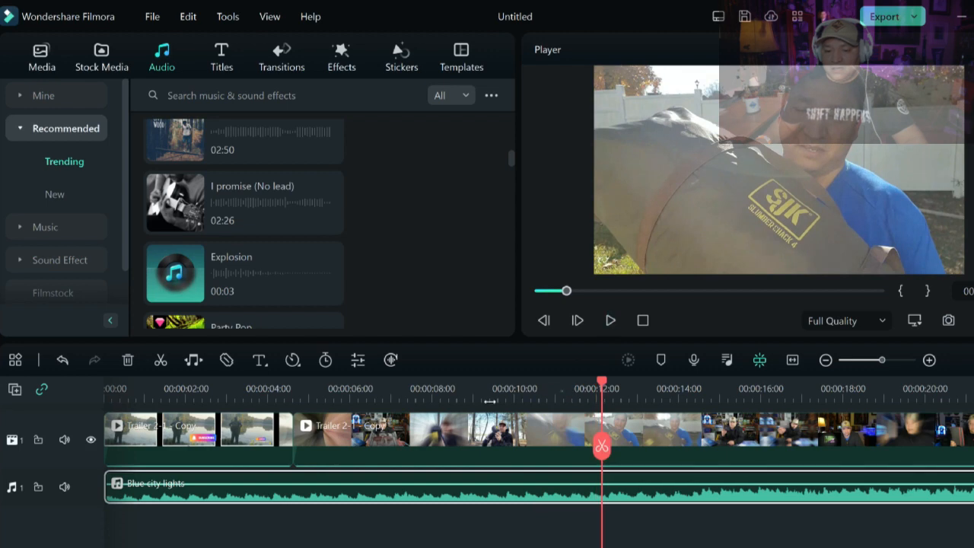
- Add the Title 2 title on a new track above the video at about 00:00:12
left_click_drag(490, 401, 159, 401)
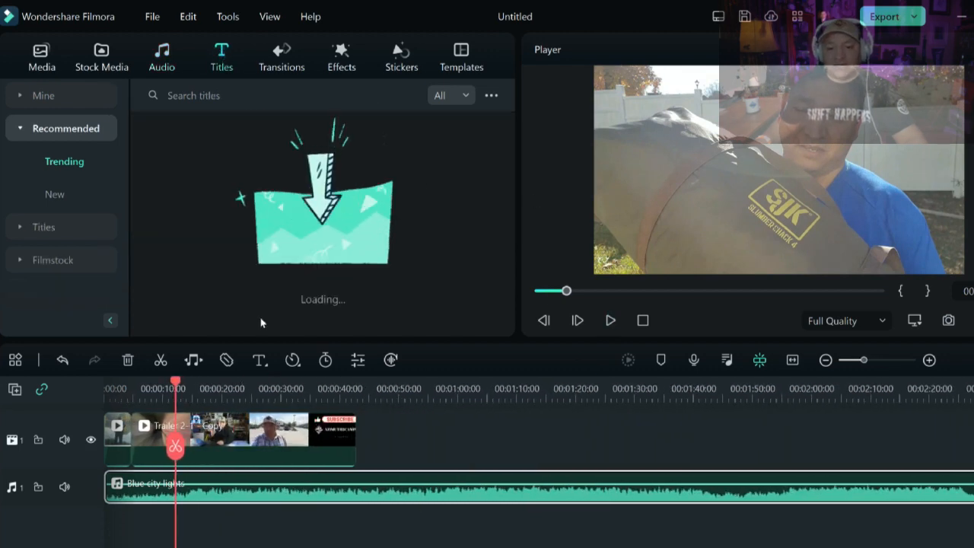
left_click_drag(473, 389, 601, 389)
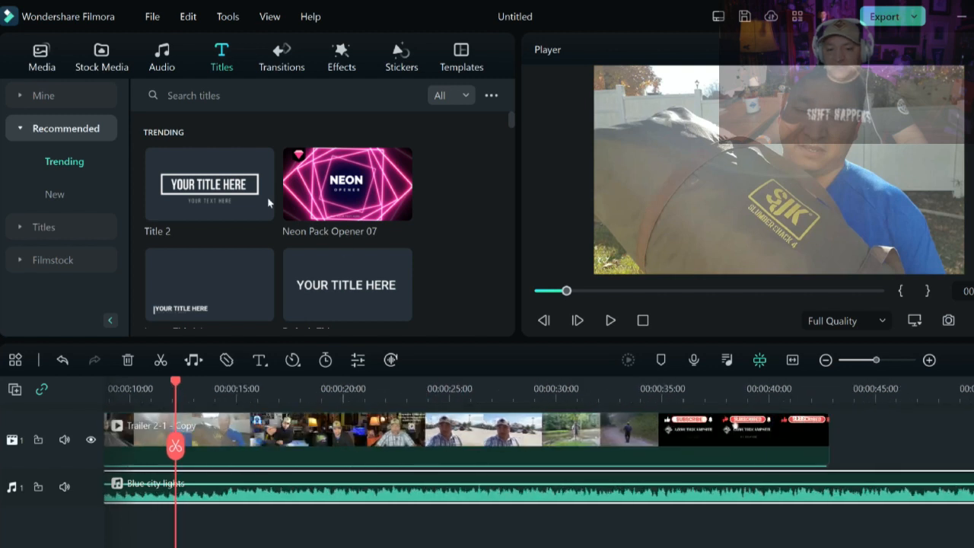
left_click(204, 193)
left_click_drag(186, 415, 232, 453)
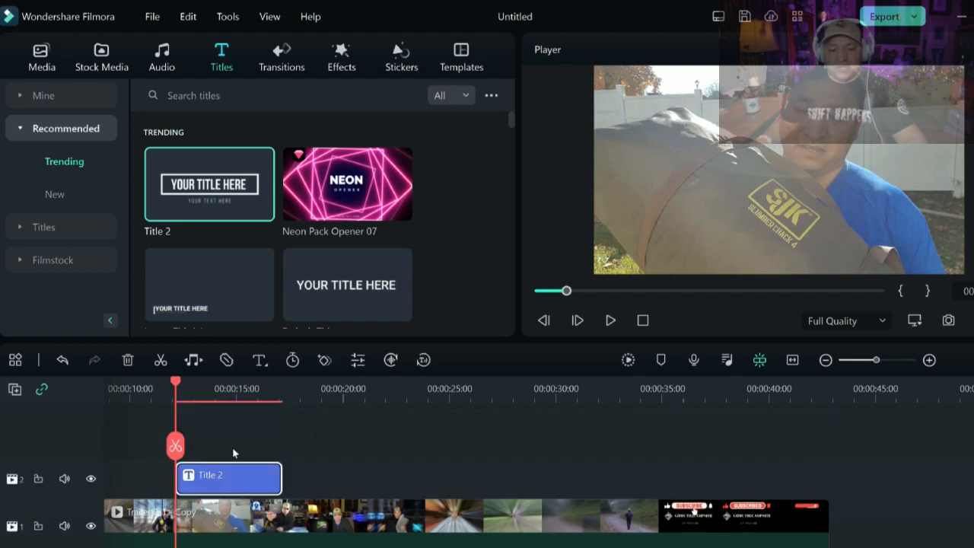
- Play back the section with the title to review it over the video
left_click(610, 321)
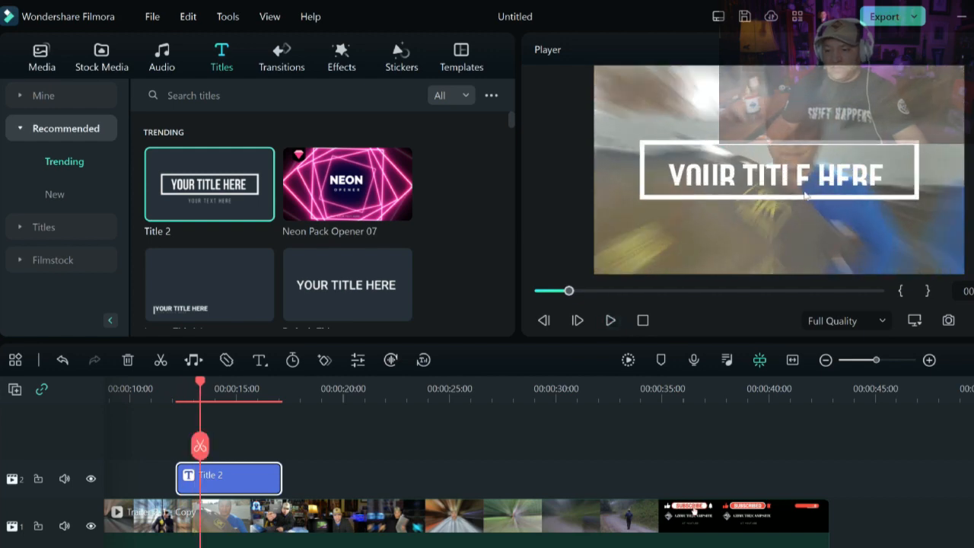
left_click(805, 195)
left_click(610, 320)
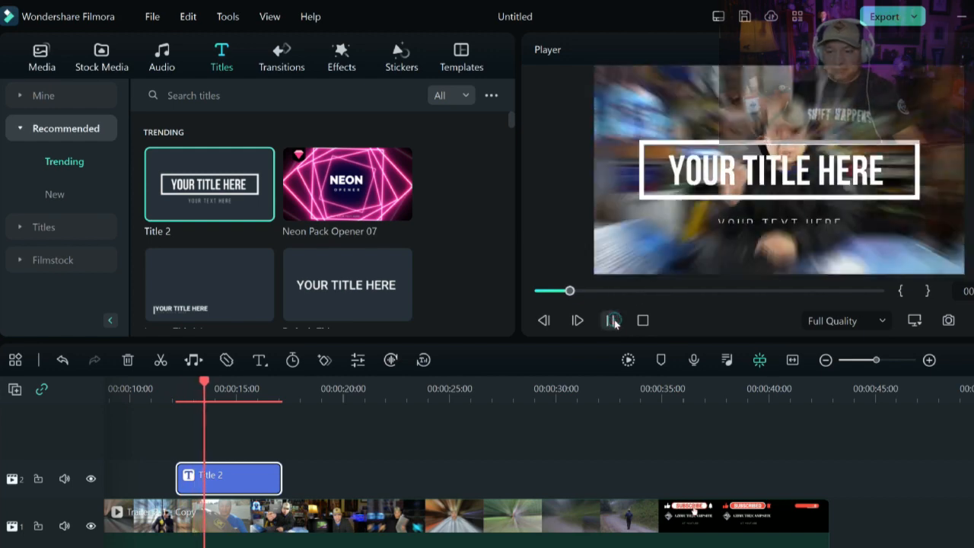
key("space")
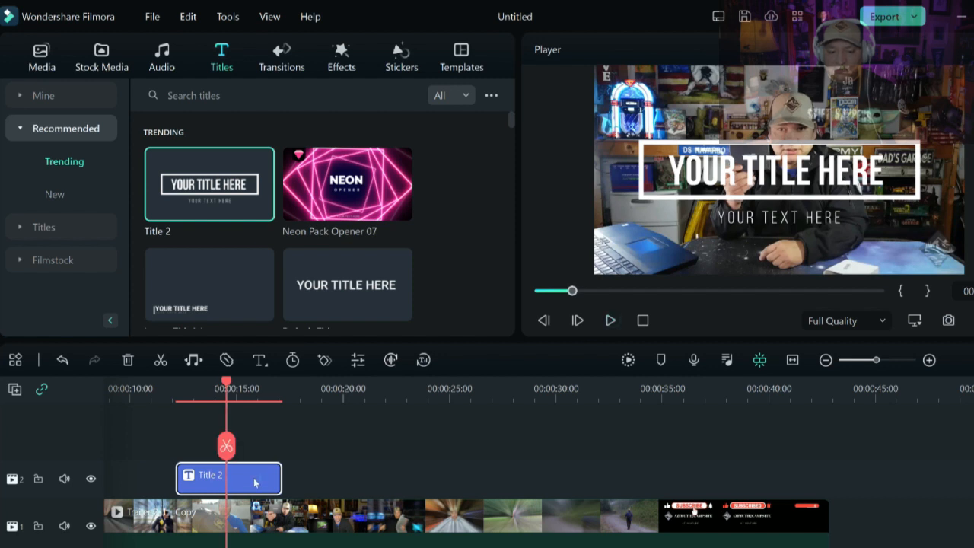
- Open the Title 2 clip for editing and replace its main title text with "A2C"
double_click(254, 481)
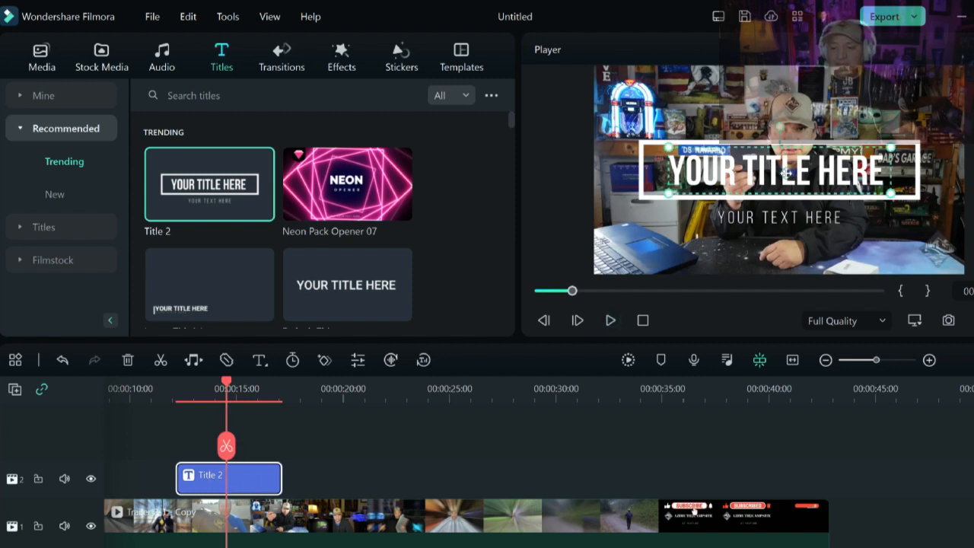
double_click(785, 174)
left_click(785, 174)
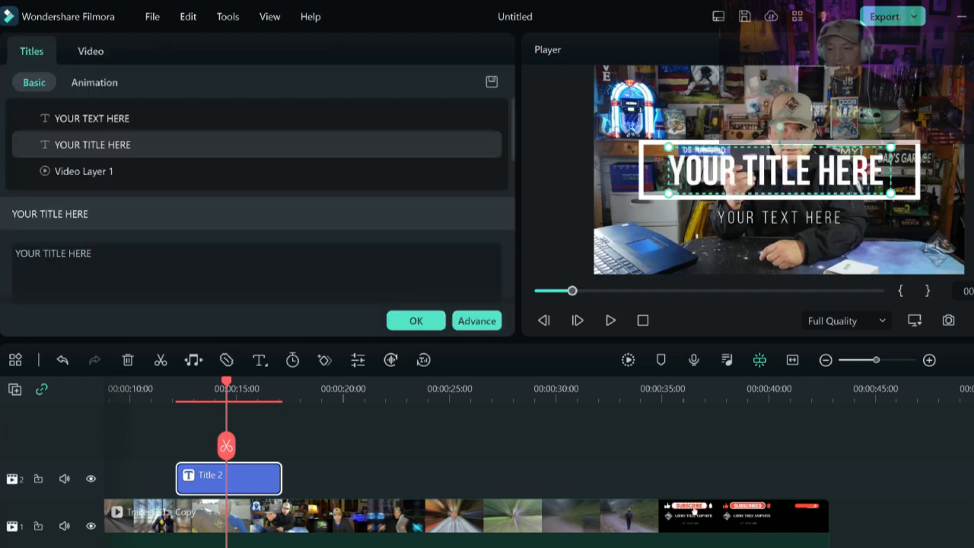
left_click_drag(887, 174, 668, 174)
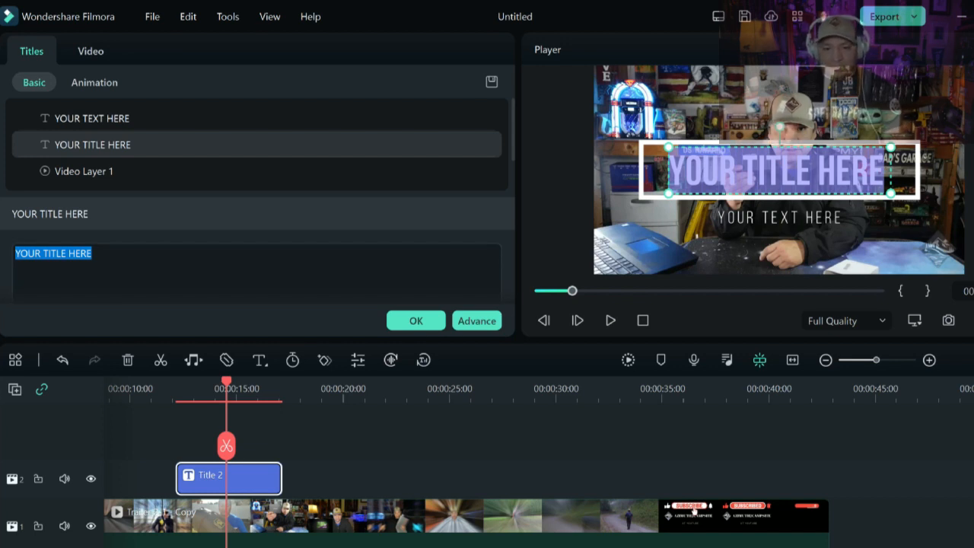
left_click(117, 256)
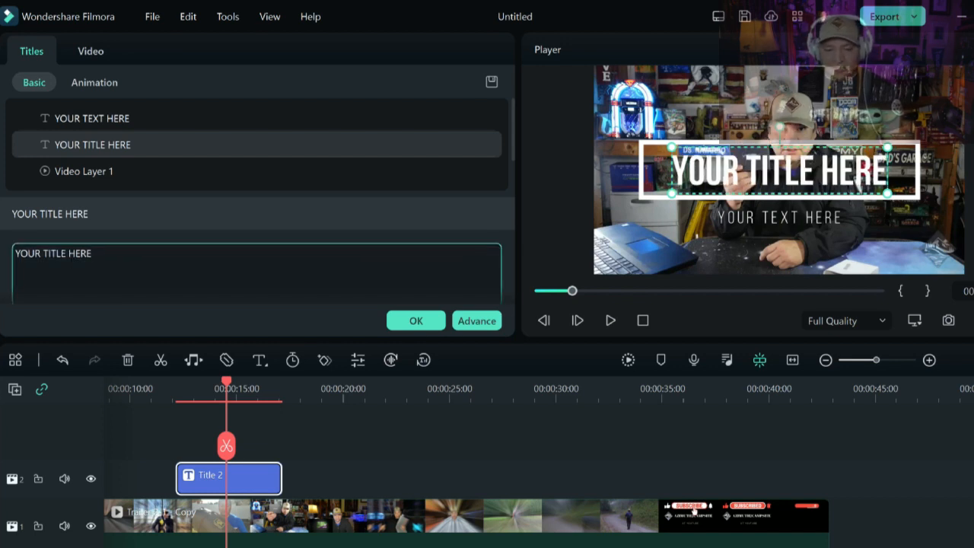
key("BackSpace")
key("BackSpace")
key("BackSpace")
key("BackSpace")
key("BackSpace")
key("BackSpace")
key("BackSpace")
key("BackSpace")
key("BackSpace")
key("BackSpace")
key("BackSpace")
key("BackSpace")
key("BackSpace")
key("BackSpace")
key("BackSpace")
type("a")
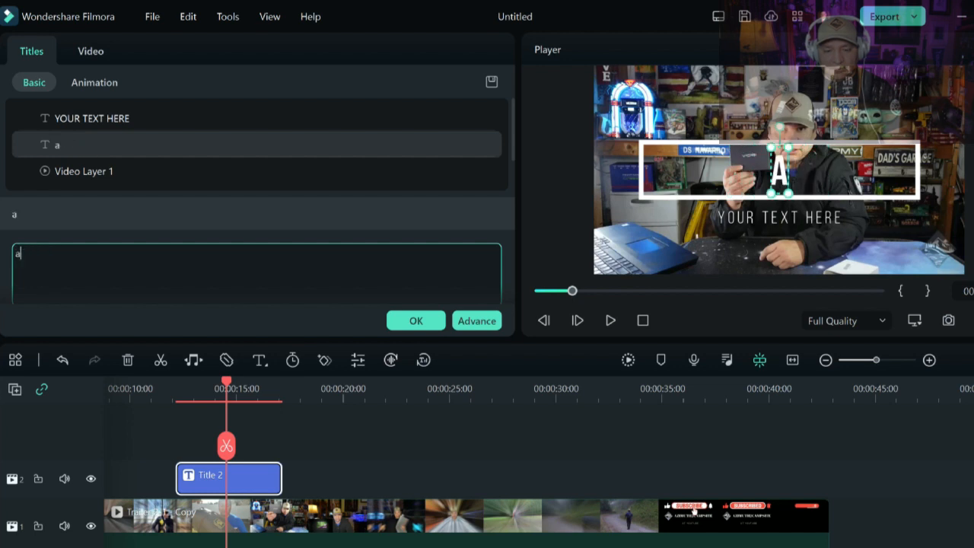
key("BackSpace")
type("A2C")
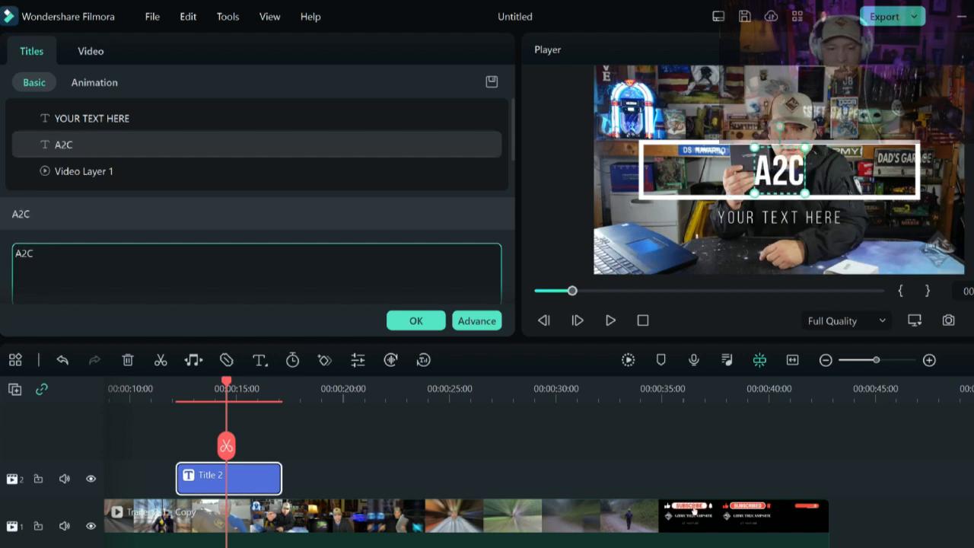
left_click(792, 217)
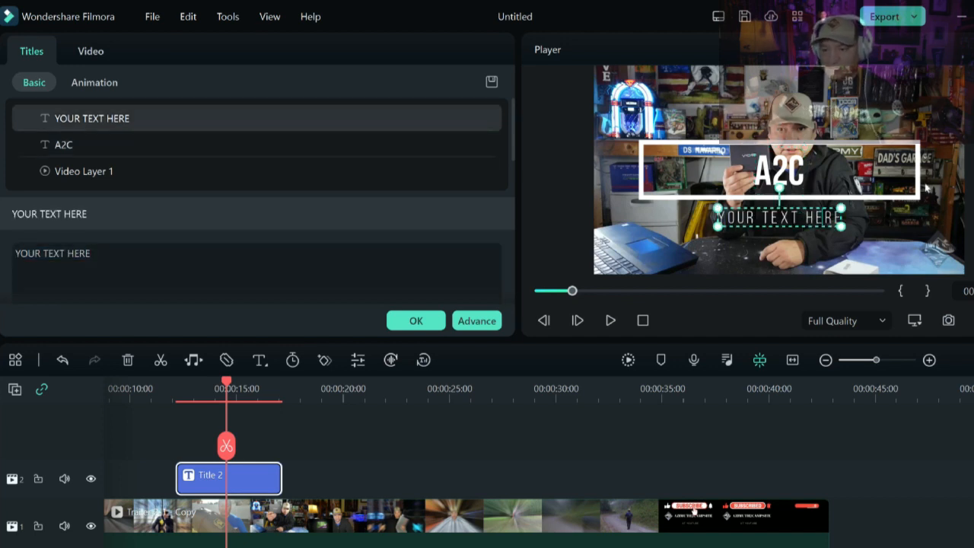
key("BackSpace")
key("BackSpace")
key("BackSpace")
key("BackSpace")
key("BackSpace")
key("BackSpace")
key("BackSpace")
key("BackSpace")
key("BackSpace")
key("BackSpace")
key("BackSpace")
key("BackSpace")
key("BackSpace")
key("BackSpace")
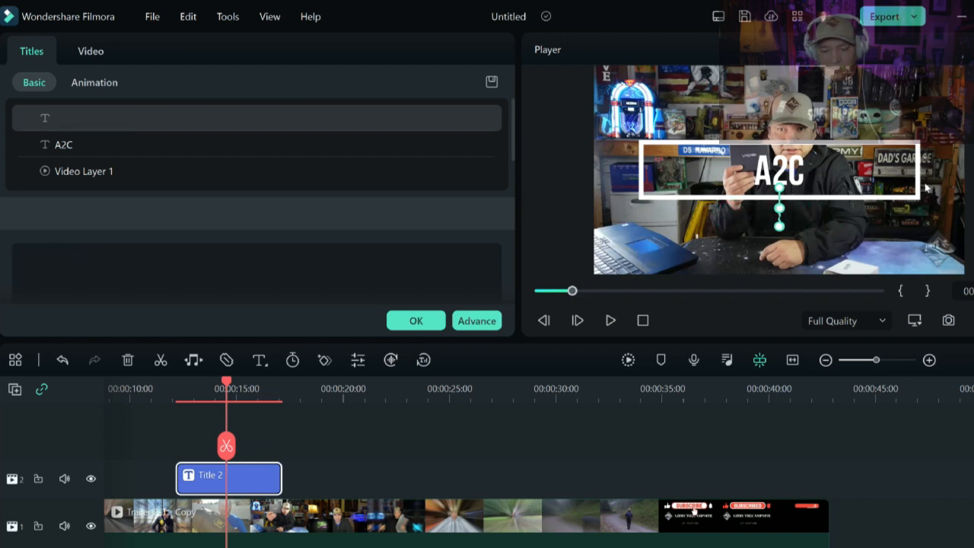
type("@YOUT")
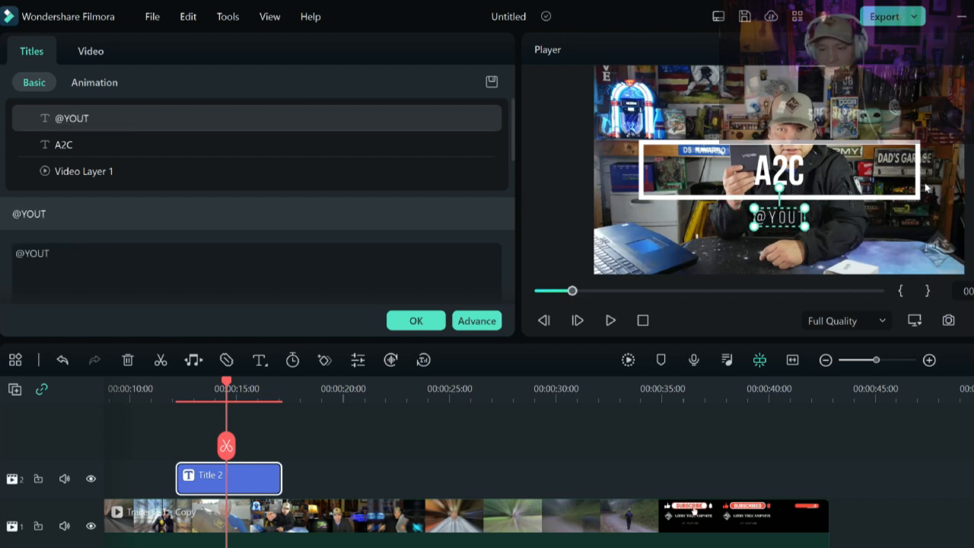
type("UB")
key("BackSpace")
type("UBE")
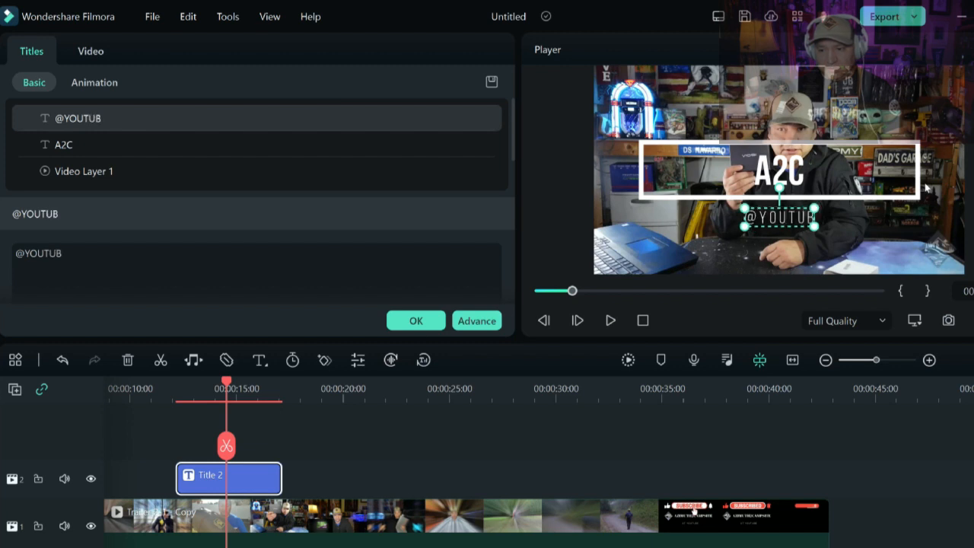
- Shrink the title's rectangle frame and reposition it around the A2C text
left_click(861, 196)
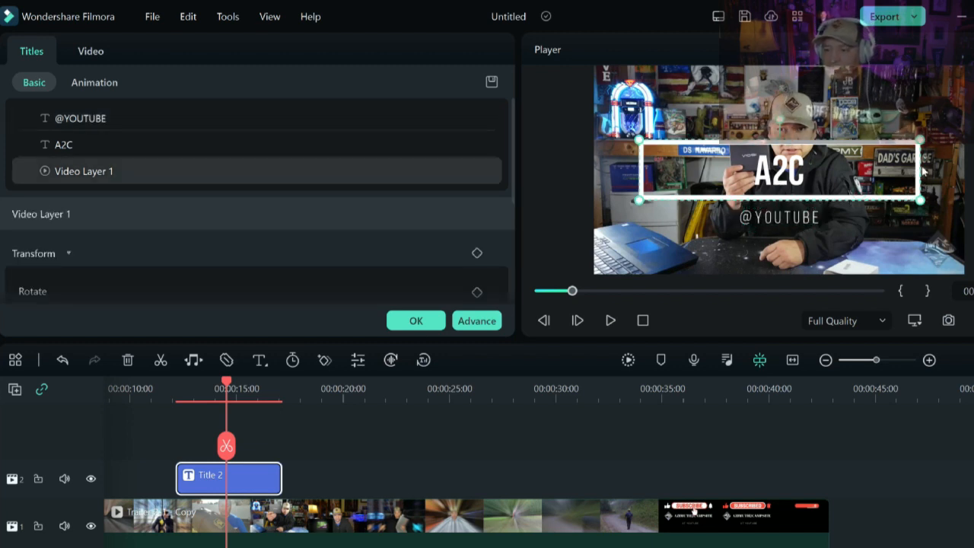
left_click_drag(921, 199, 809, 177)
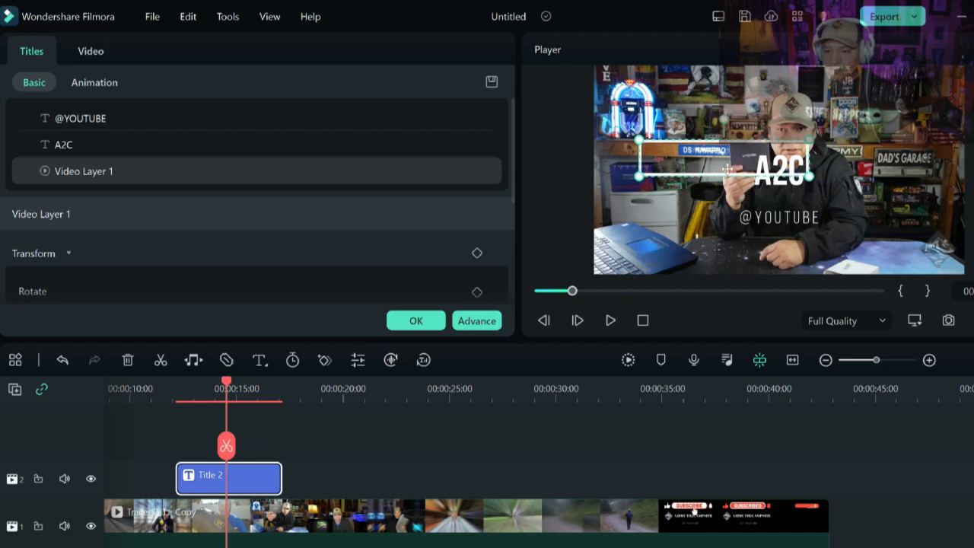
left_click_drag(726, 169, 803, 175)
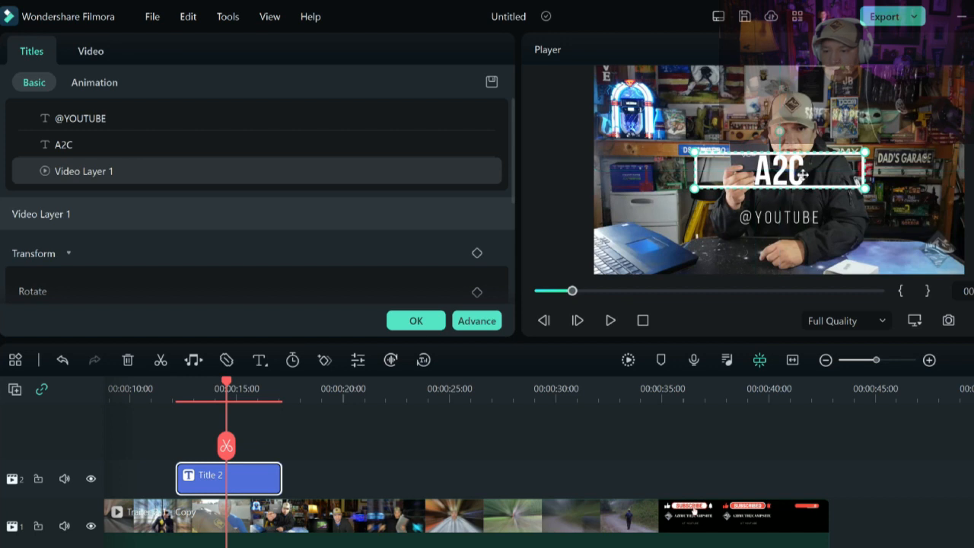
left_click_drag(805, 218, 949, 102)
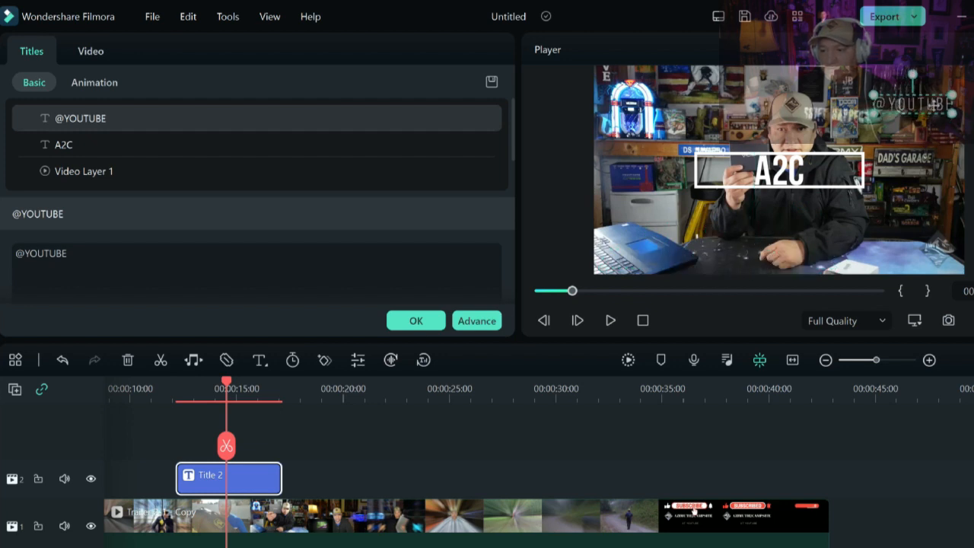
left_click(818, 162)
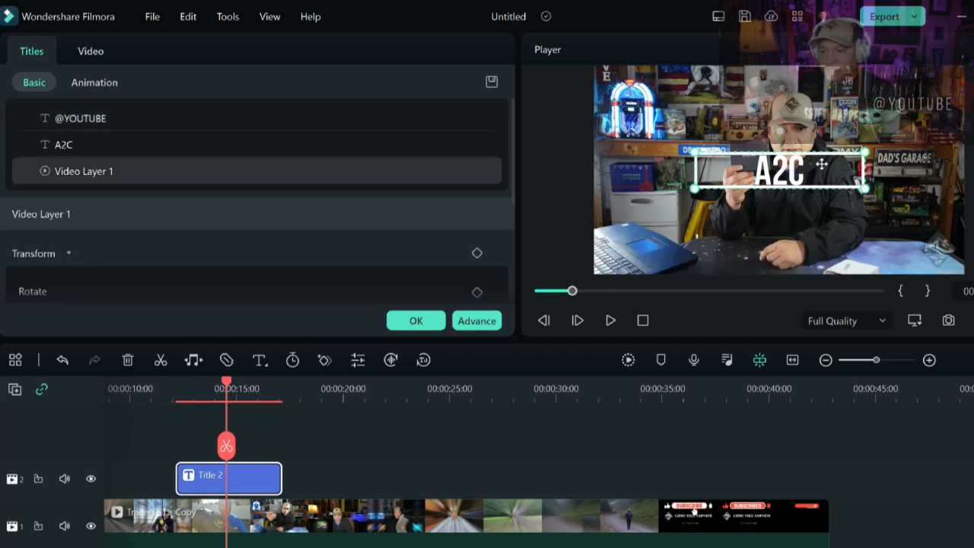
mouse_move(922, 87)
left_mouse_down()
mouse_move(892, 101)
mouse_move(911, 103)
left_mouse_up()
left_click(925, 103)
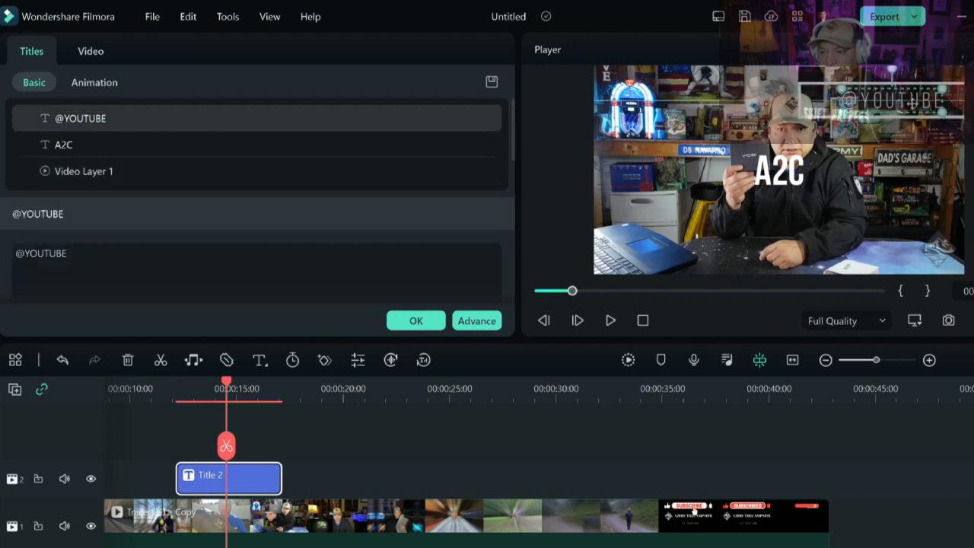
left_click_drag(777, 171, 888, 137)
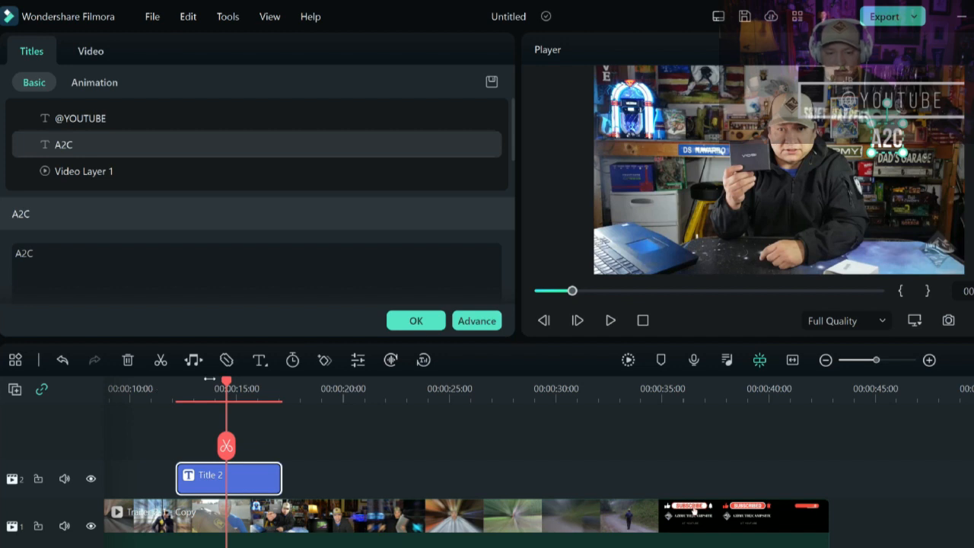
- Play back the section with the edited title to review it, then confirm the title edits
left_click_drag(227, 385, 159, 386)
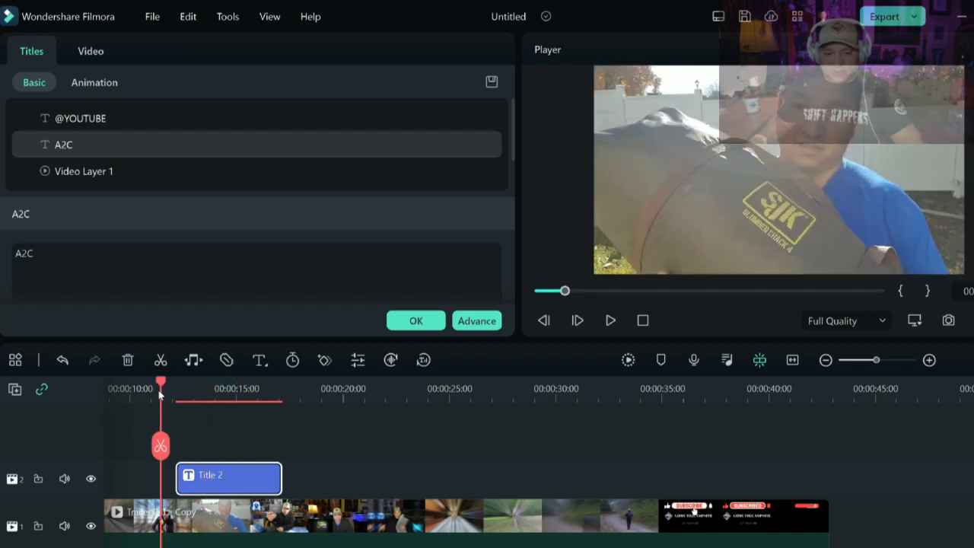
left_click(609, 322)
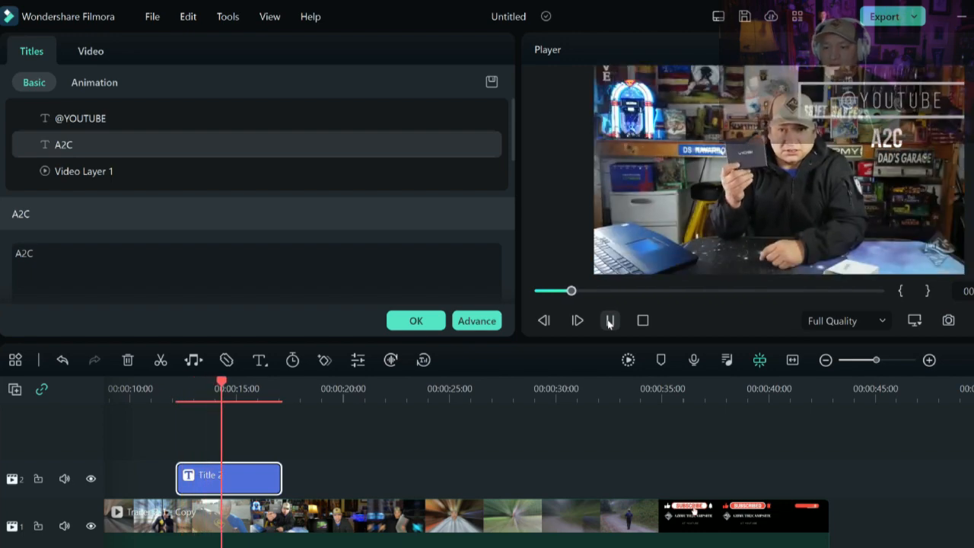
left_click(610, 321)
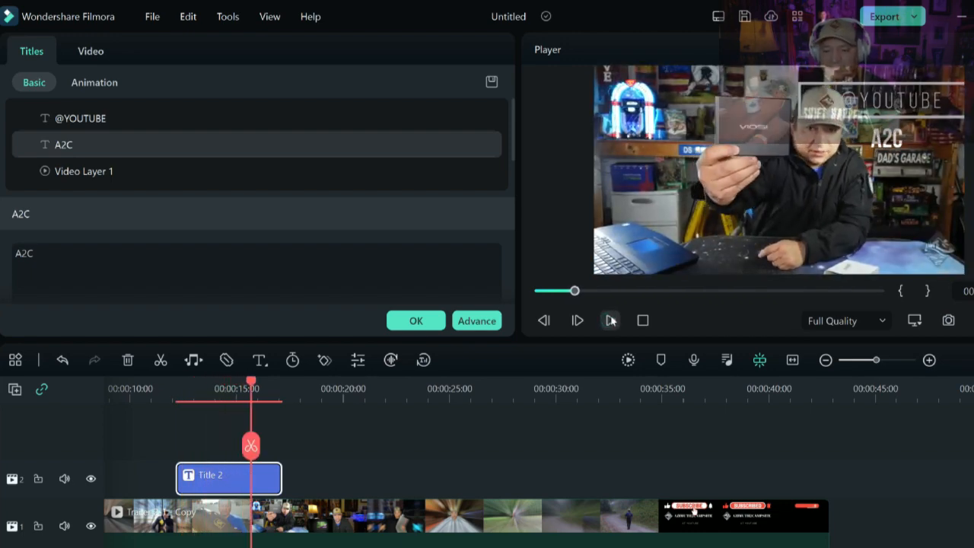
scroll(580, 439, "down", 2)
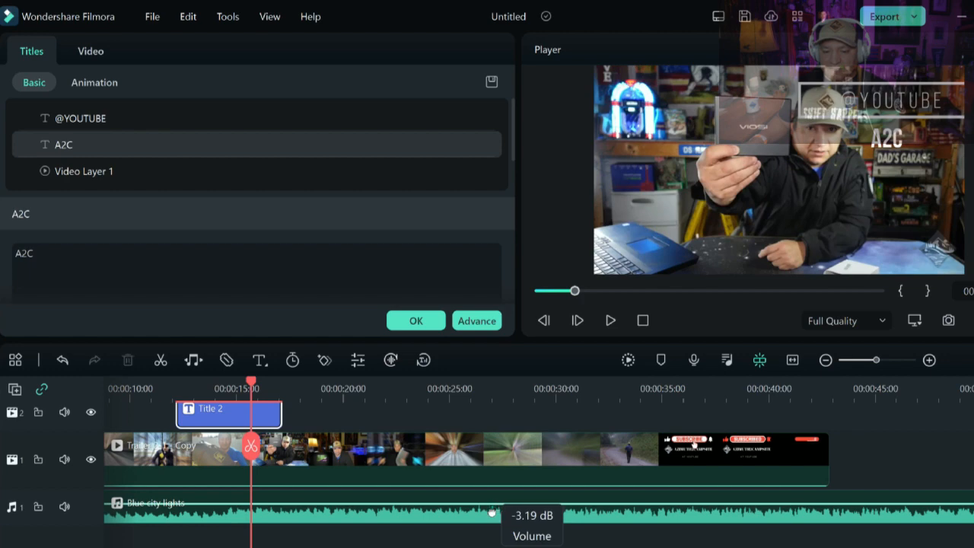
left_click_drag(492, 512, 494, 509)
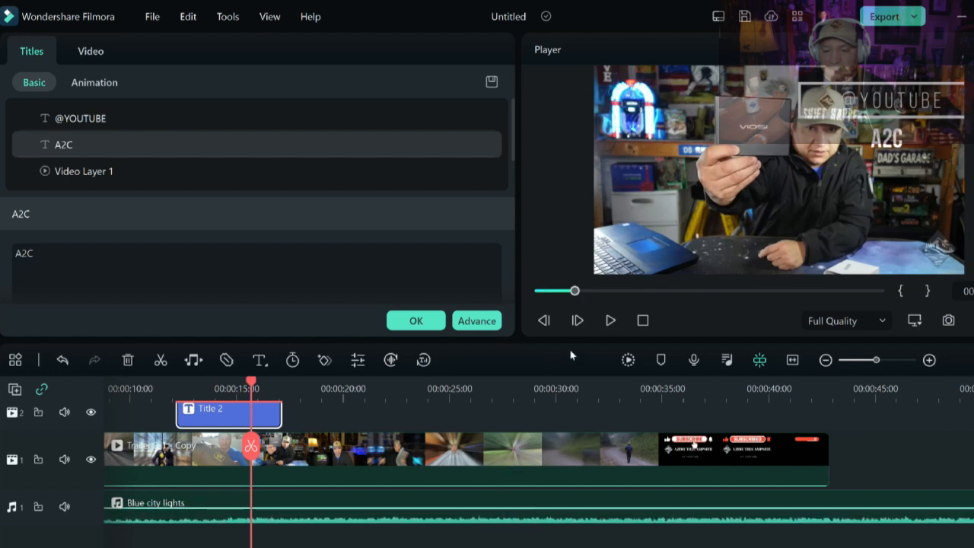
left_click(610, 321)
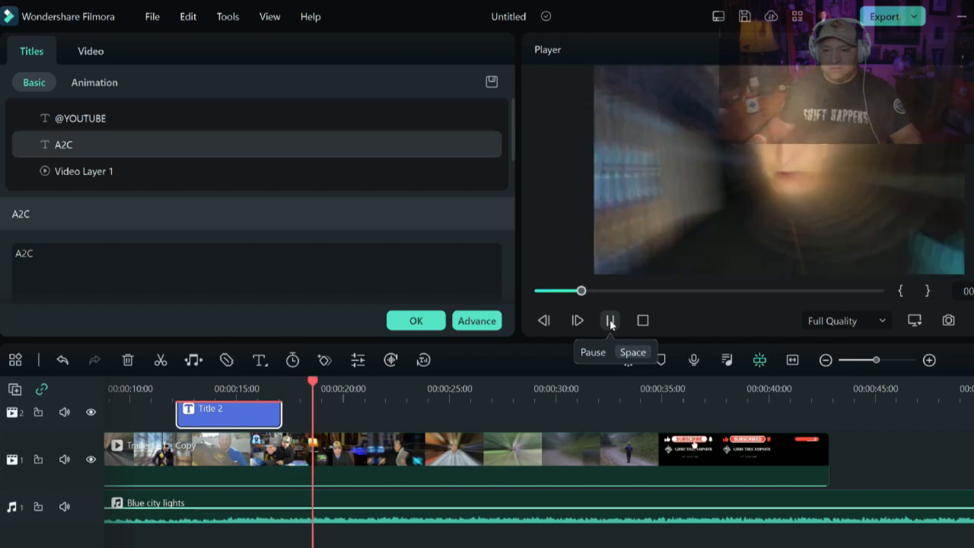
left_click(611, 321)
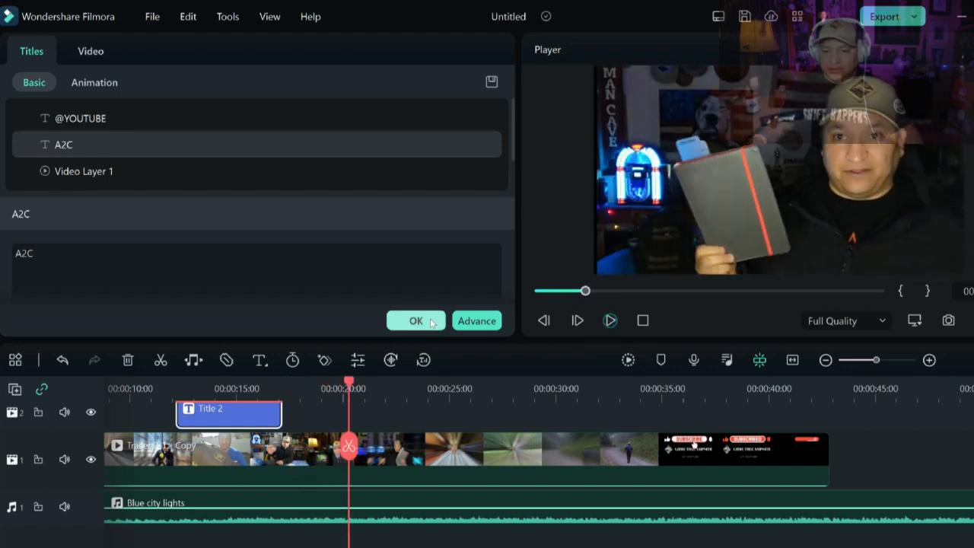
left_click(390, 320)
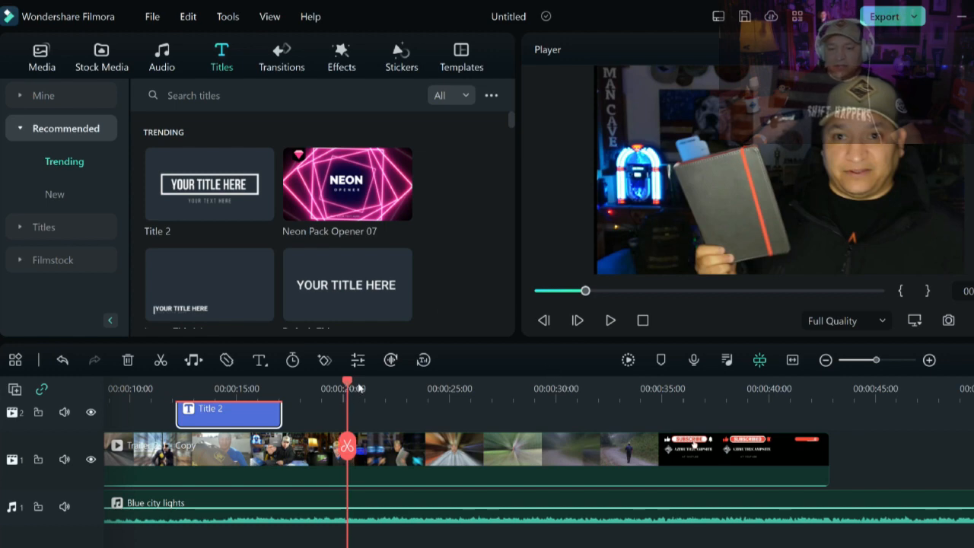
- Split the main video clip at about 00:00:21 after previewing from the start
left_click_drag(359, 388, 51, 388)
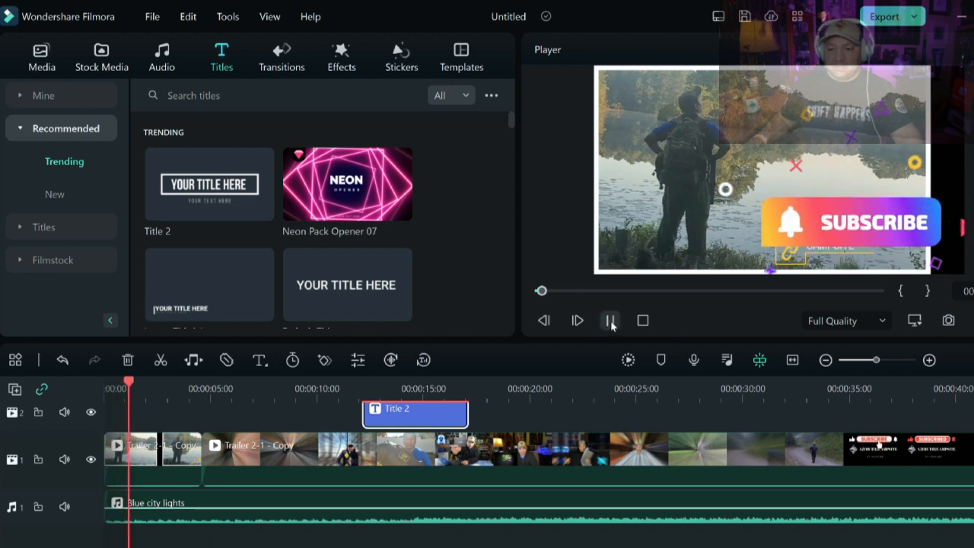
left_click(610, 321)
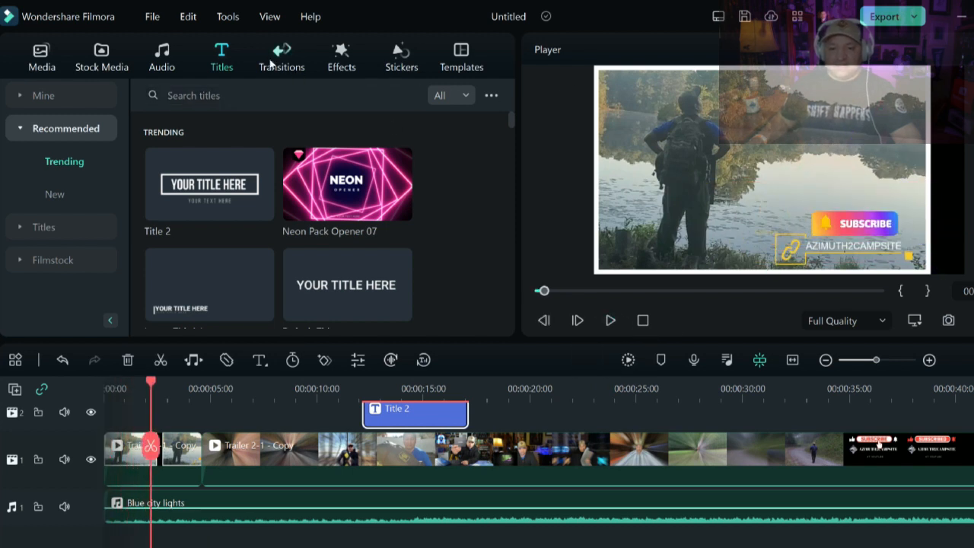
left_click(282, 57)
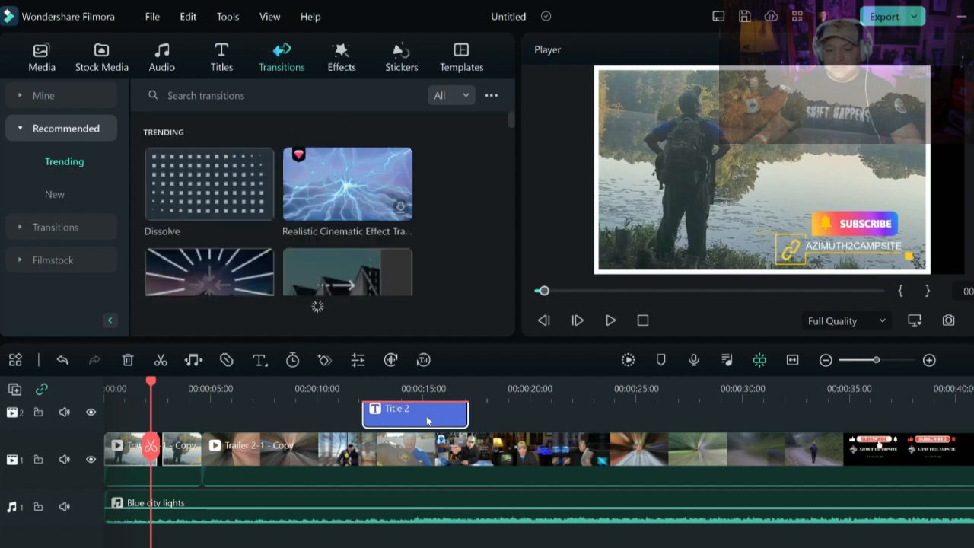
left_click_drag(165, 386, 555, 385)
left_click(606, 445)
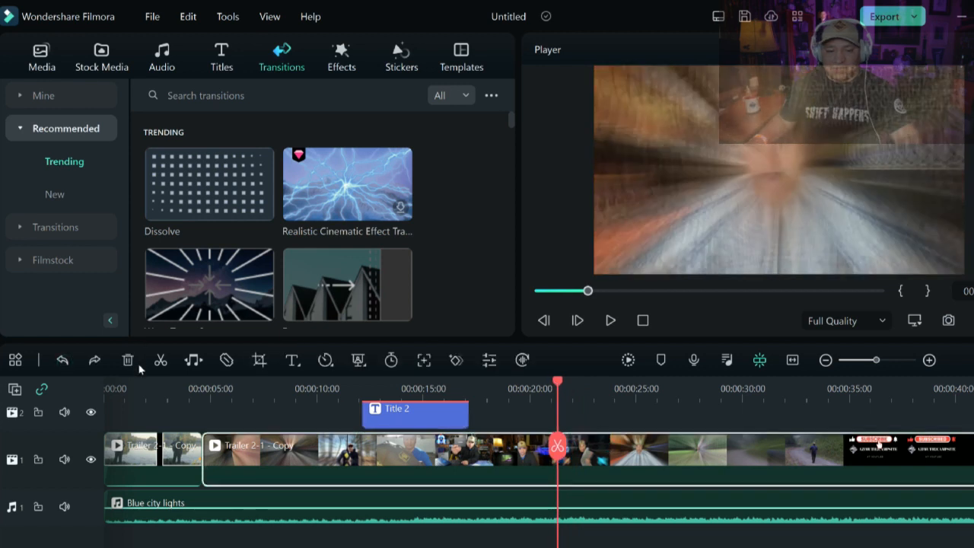
left_click(160, 361)
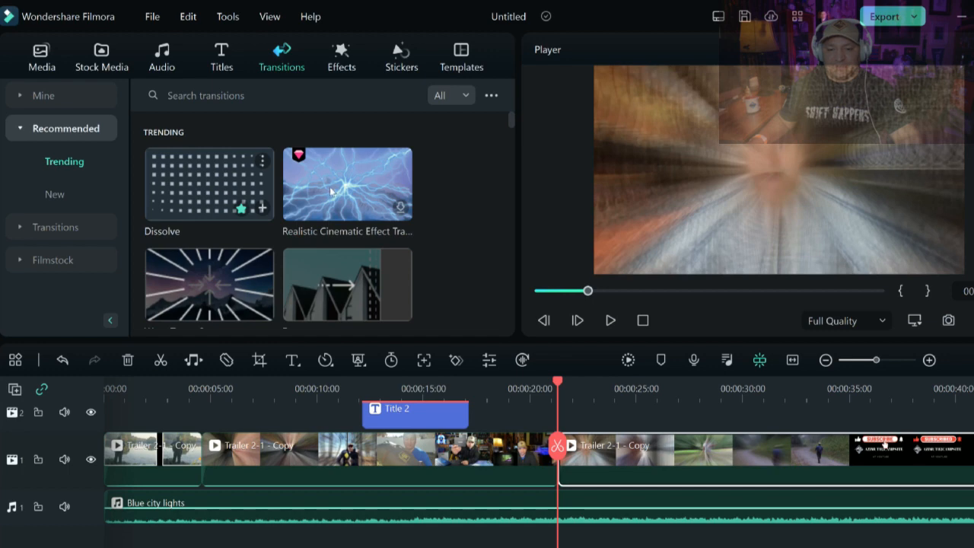
- Add the Graduation Alpack Pack transition at the split and play it back
scroll(225, 189, "down", 2)
left_click_drag(347, 228, 529, 420)
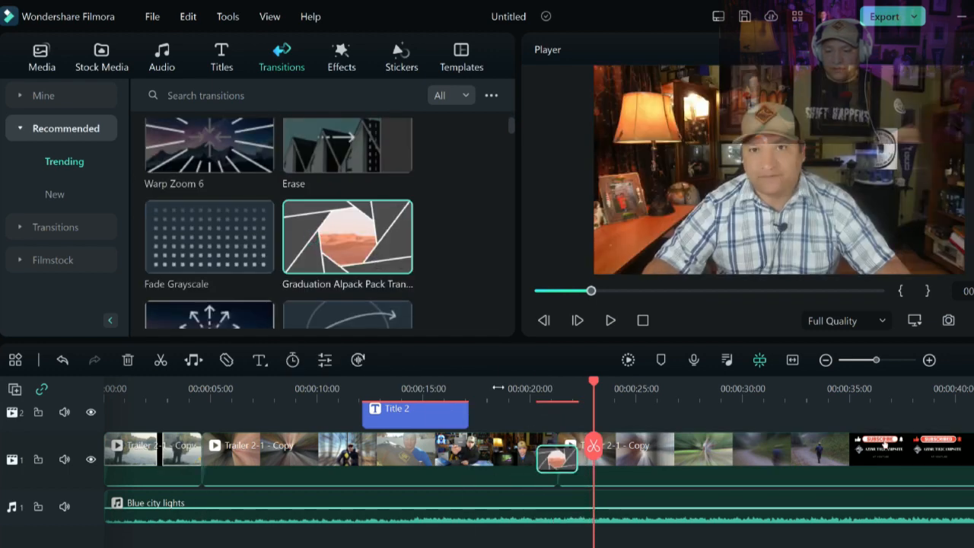
left_click(498, 388)
left_click(610, 320)
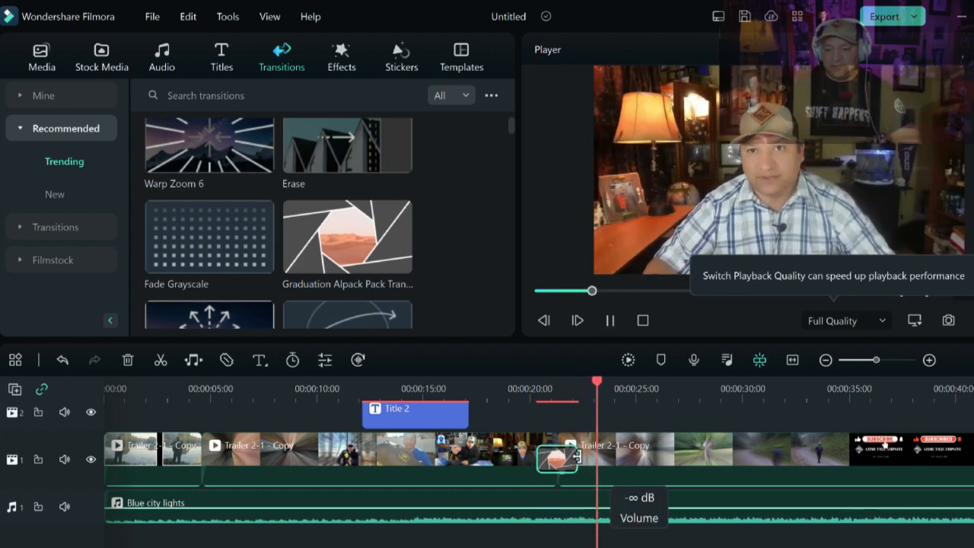
scroll(522, 389, "down", 2)
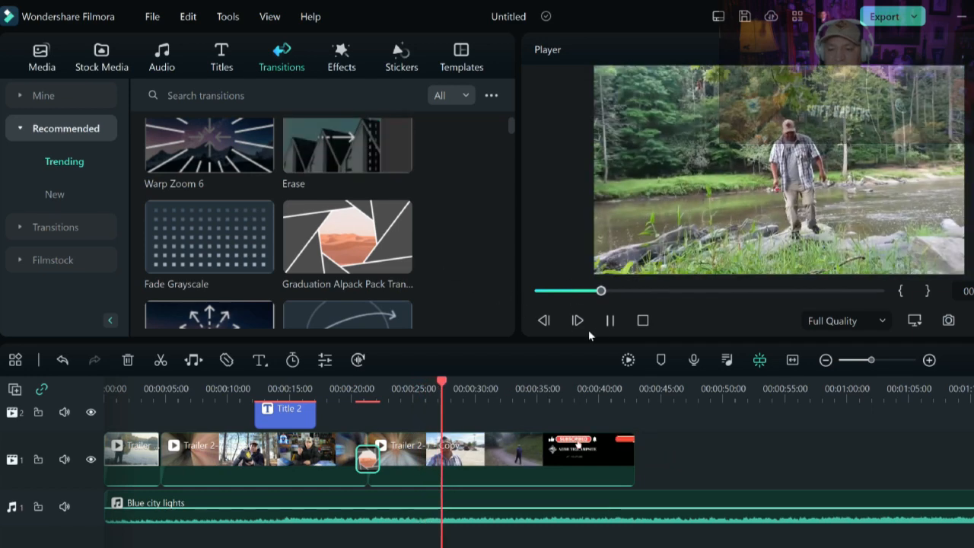
left_click(609, 321)
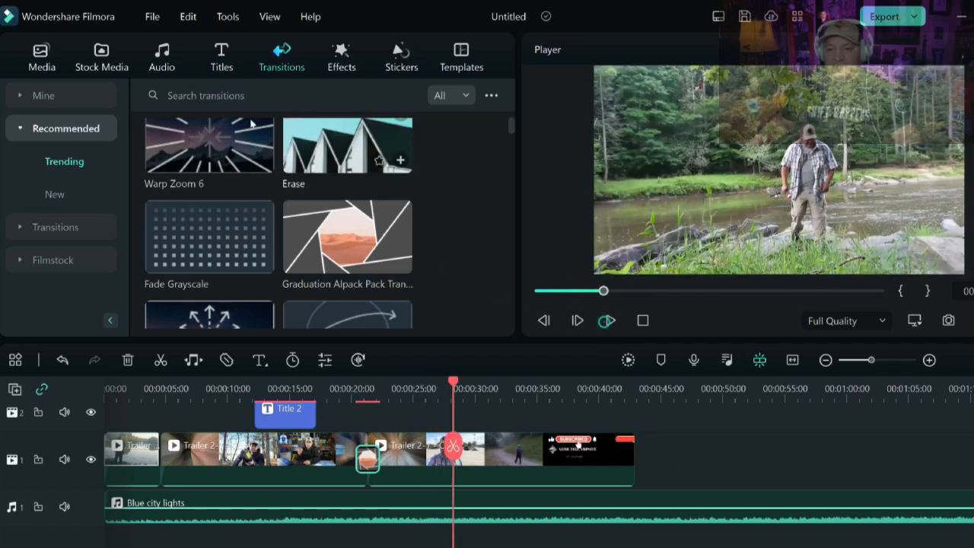
- Apply the Glitch Dispersion effect to the main video clip after the split
left_click(342, 60)
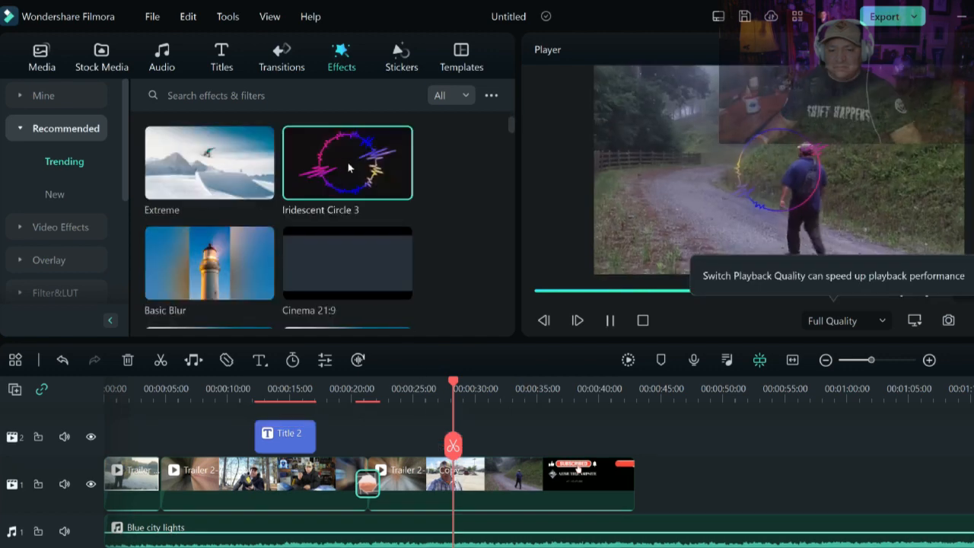
scroll(306, 222, "down", 2)
scroll(193, 214, "down", 2)
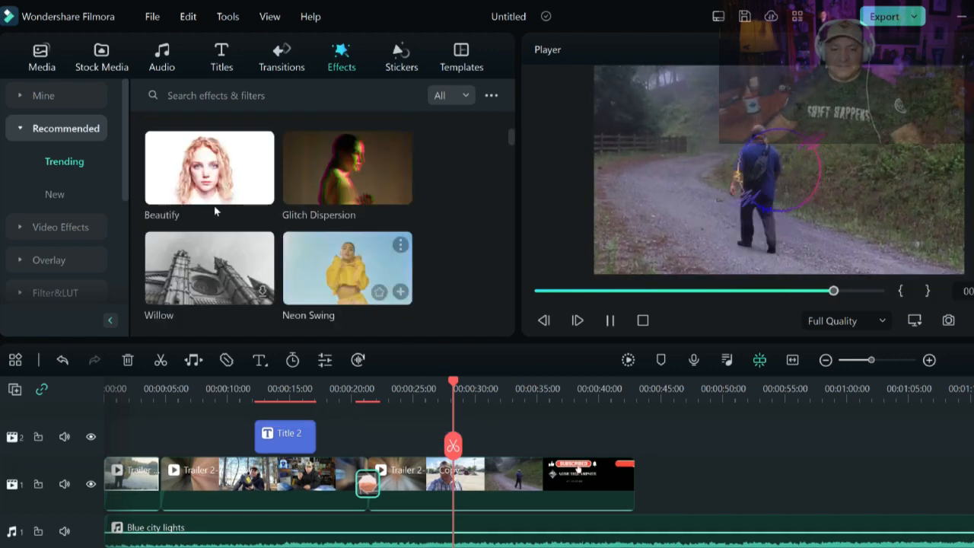
scroll(213, 211, "up", 2)
scroll(304, 211, "down", 2)
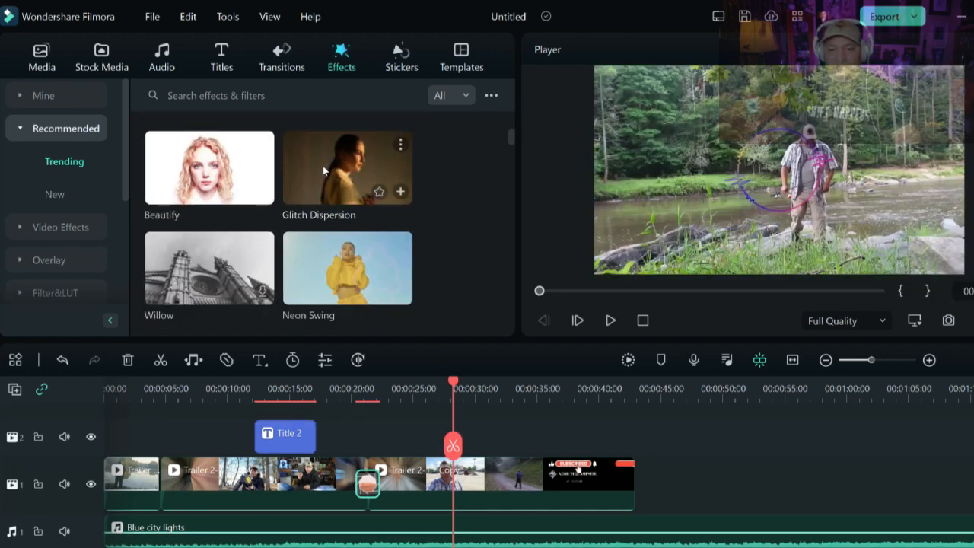
left_click_drag(323, 171, 481, 493)
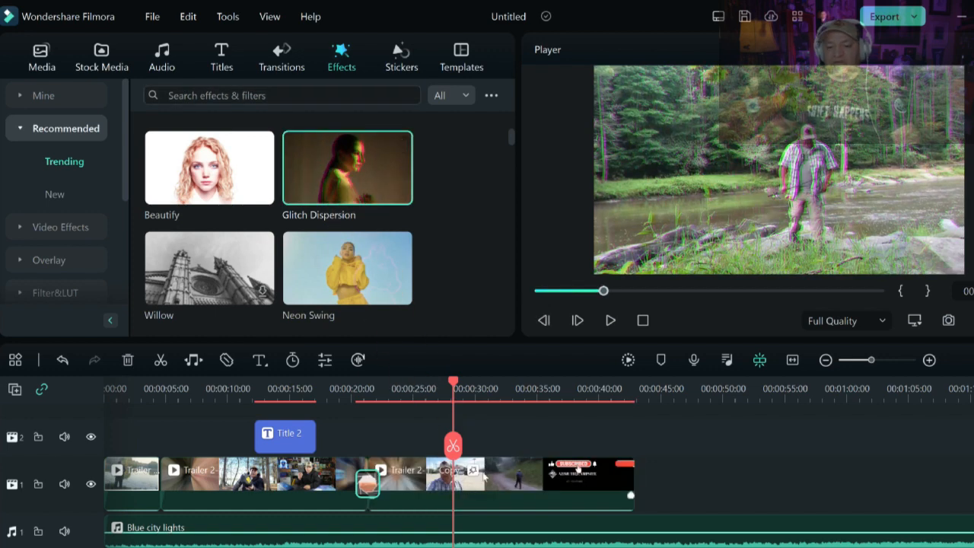
- Play back the section with the Glitch Dispersion effect to review it
left_click(348, 388)
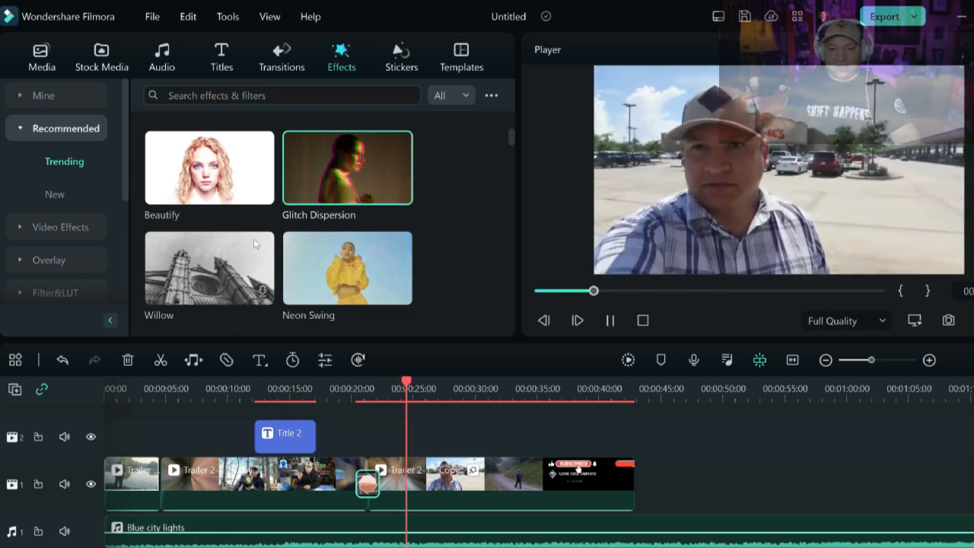
scroll(241, 234, "down", 5)
scroll(240, 234, "up", 8)
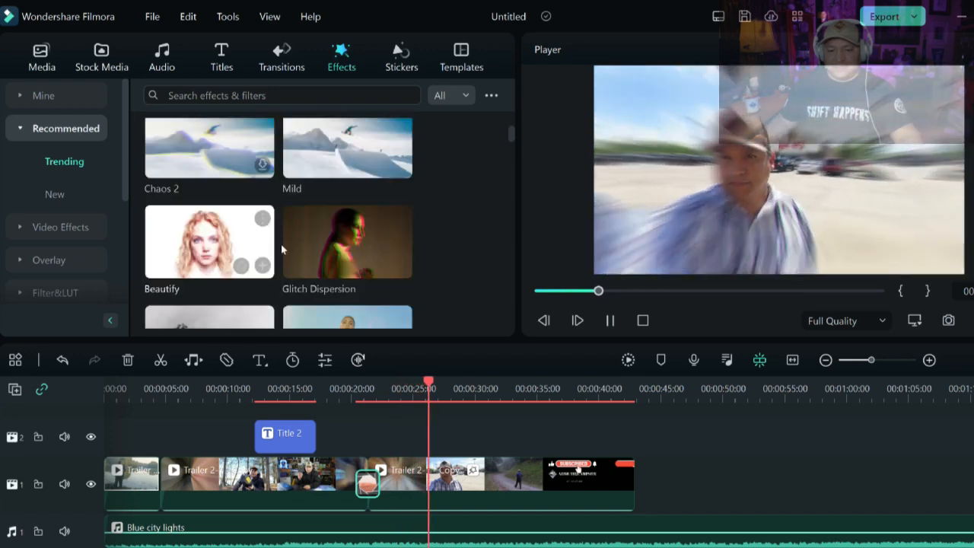
left_click(612, 320)
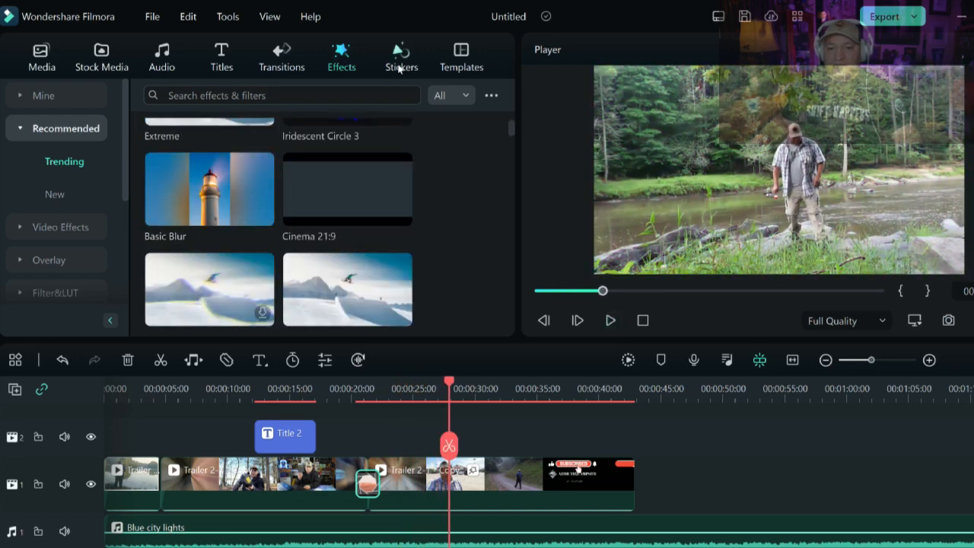
- Add the Element_14 subscribe sticker to the track above the video at about 00:00:30
left_click(401, 55)
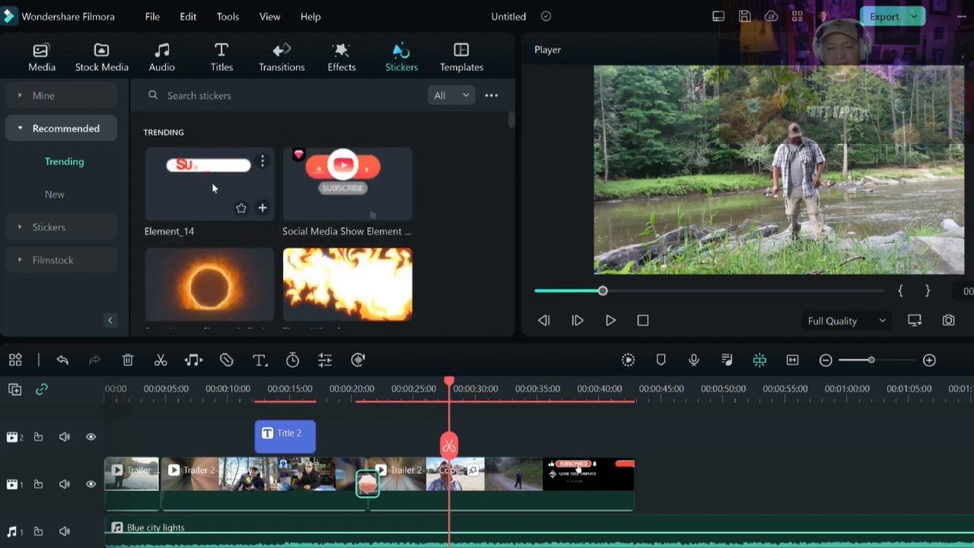
scroll(346, 189, "down", 2)
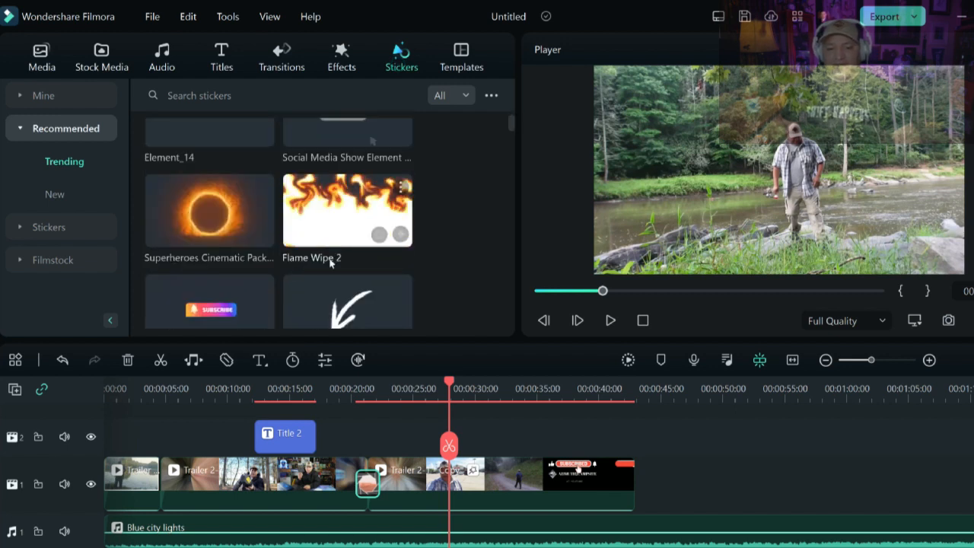
scroll(346, 189, "up", 2)
left_click_drag(213, 187, 479, 449)
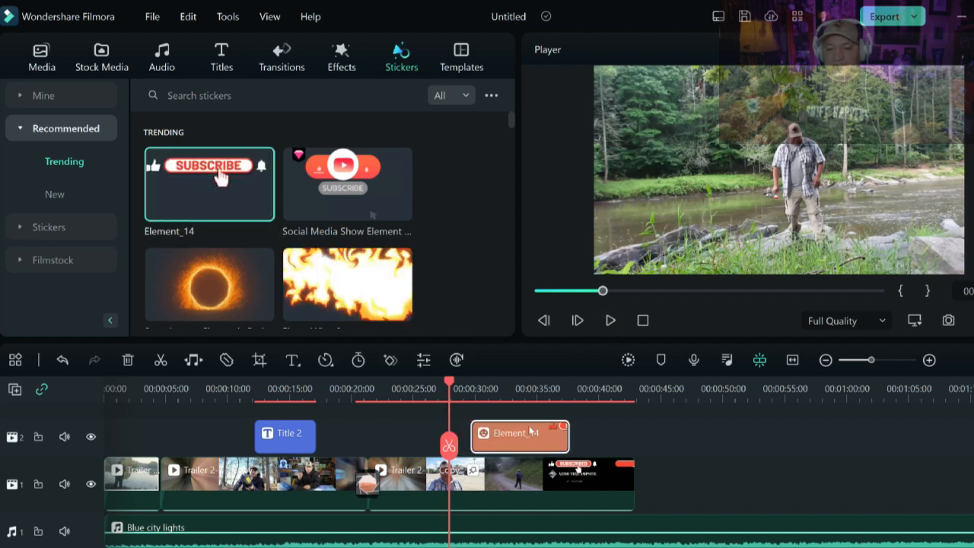
left_click(609, 321)
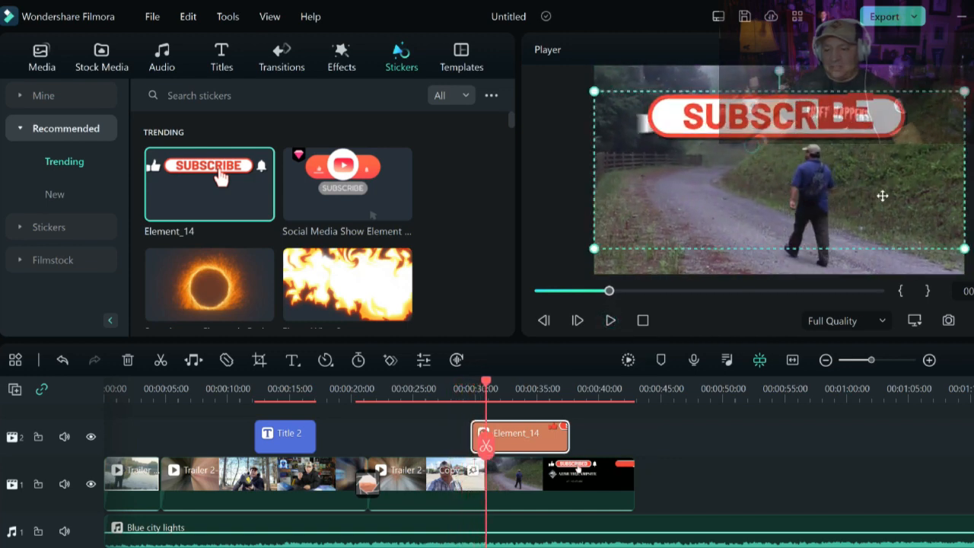
- Move the subscribe sticker earlier to start at about 00:00:23 and preview it
left_click_drag(531, 439, 448, 439)
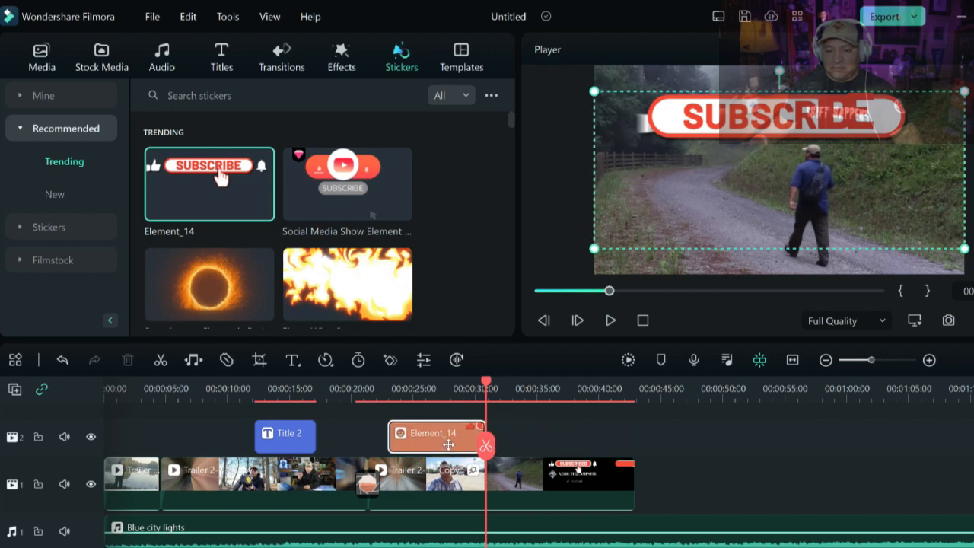
left_click_drag(485, 383, 383, 383)
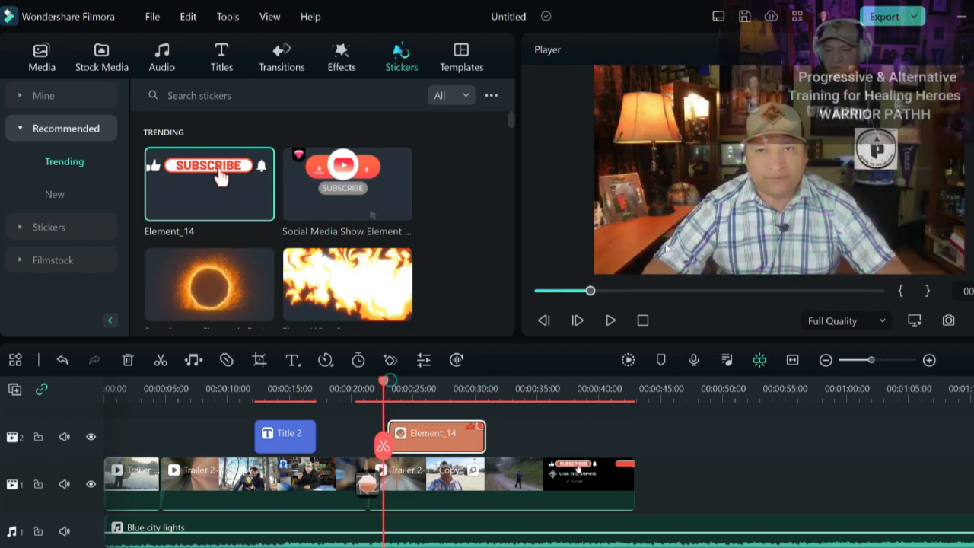
left_click(612, 323)
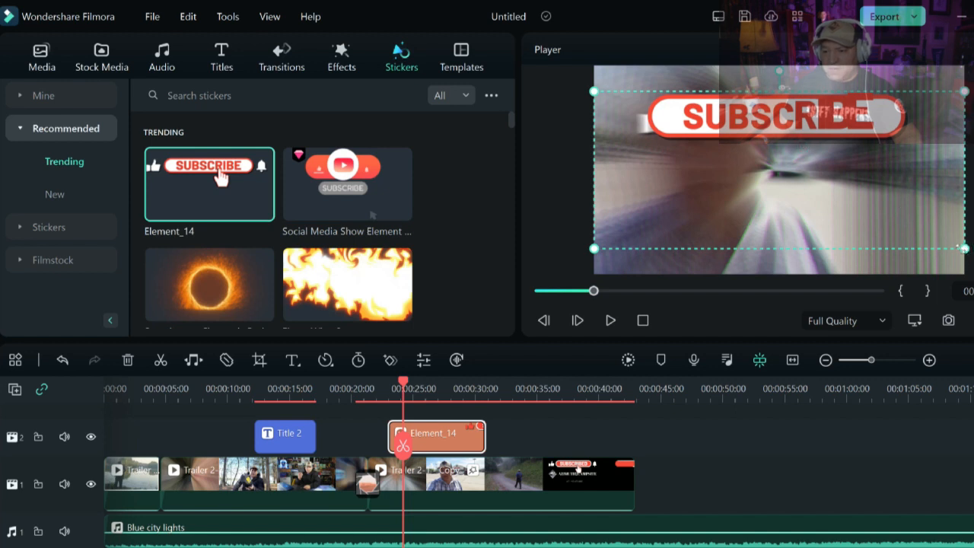
- Shrink the subscribe sticker in the frame and reposition it toward the lower middle
left_click_drag(963, 248, 787, 172)
left_click_drag(698, 116, 773, 186)
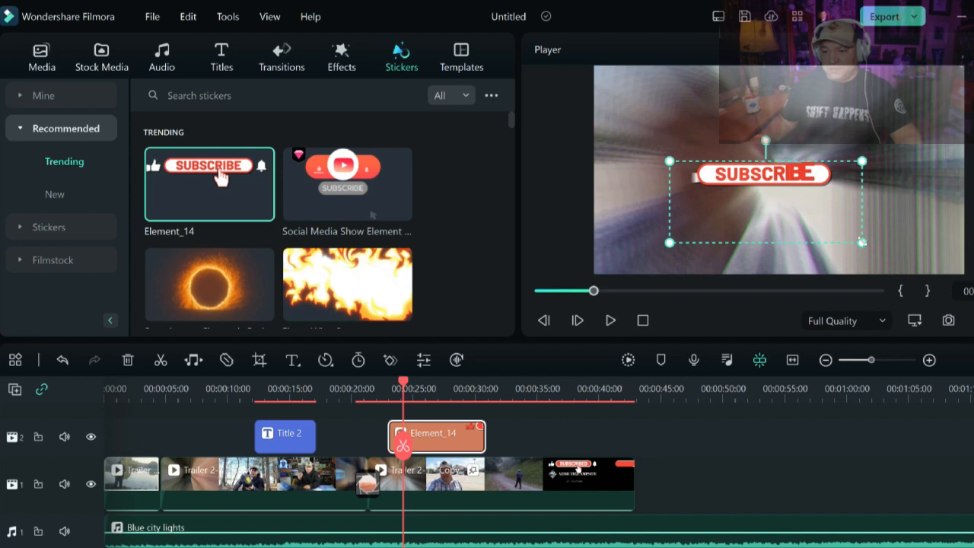
left_click_drag(862, 242, 825, 227)
left_click_drag(754, 178, 782, 255)
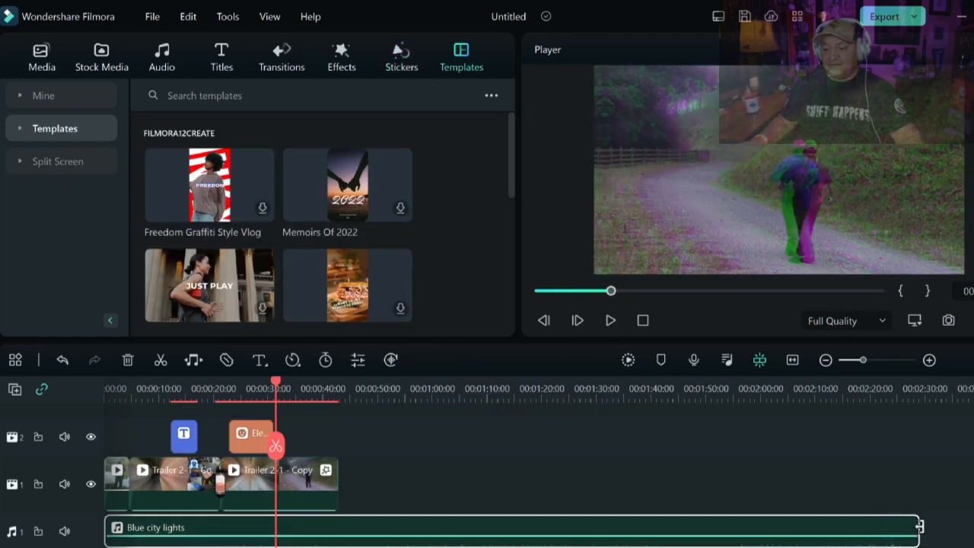
- Trim the Blue city lights music so it ends together with the video
left_click_drag(466, 533, 333, 437)
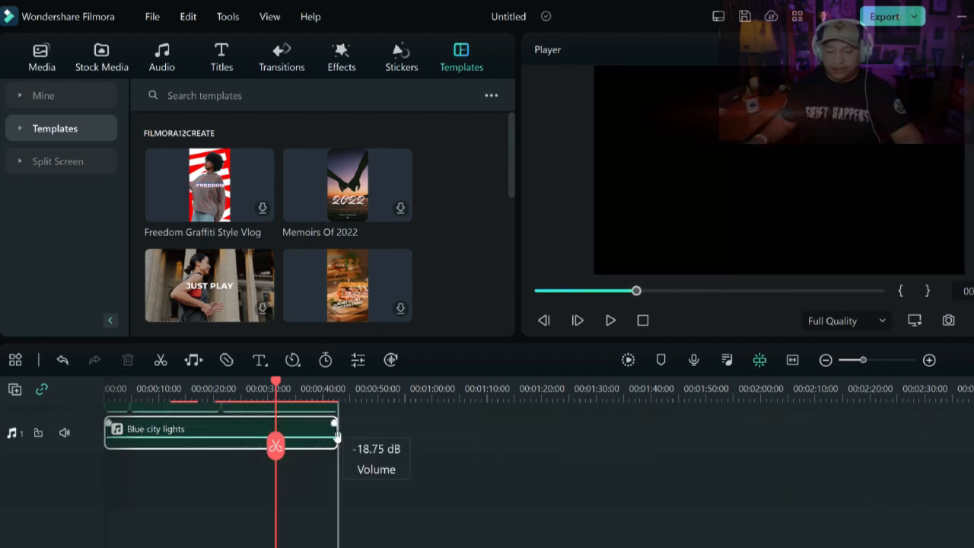
scroll(411, 443, "up", 3)
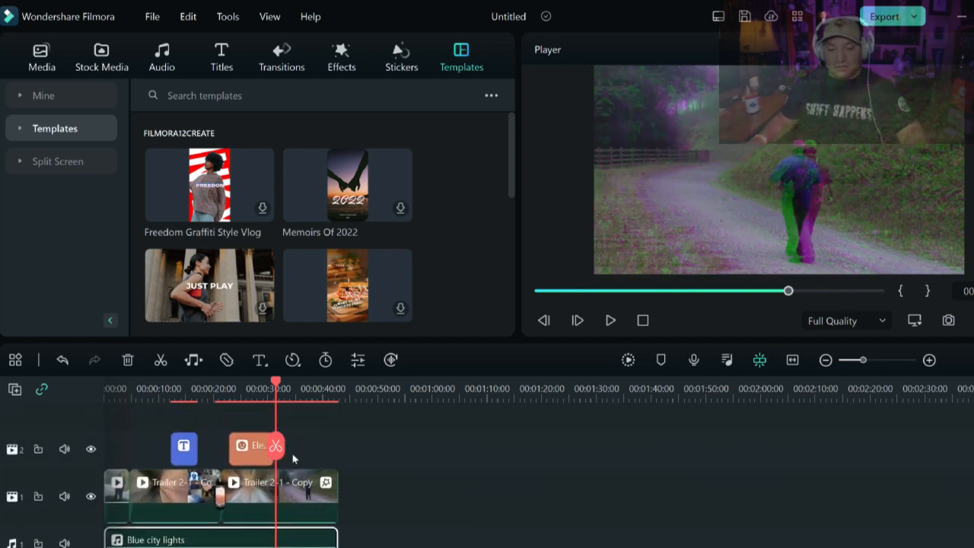
- Insert the Retro Freedom Life Vlog template after the video at about 00:00:50
left_click_drag(277, 383, 378, 401)
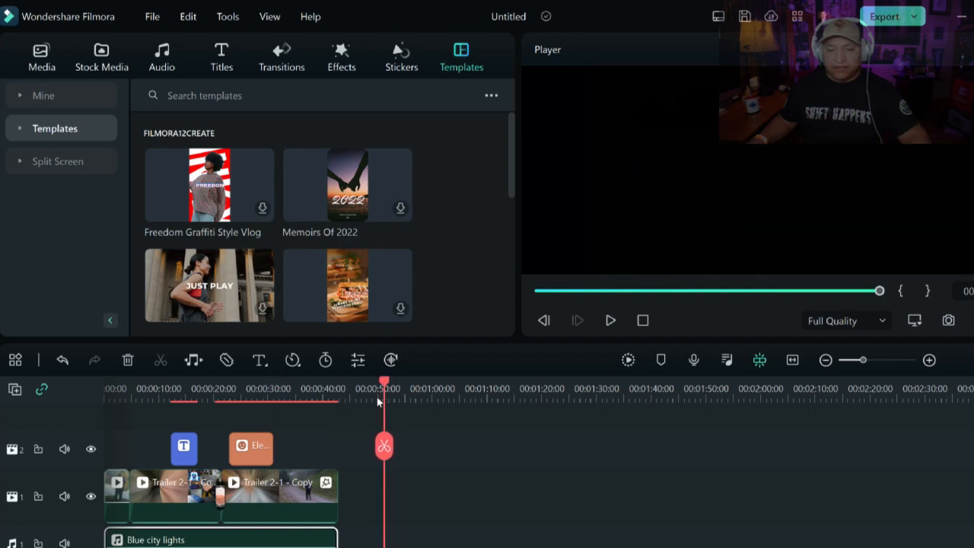
scroll(229, 228, "down", 2)
scroll(222, 249, "up", 1)
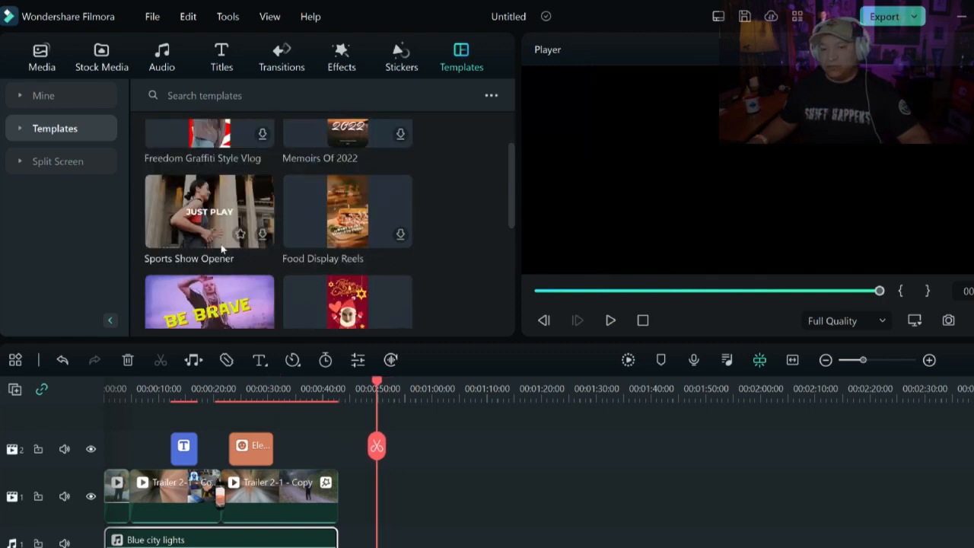
scroll(222, 249, "up", 1)
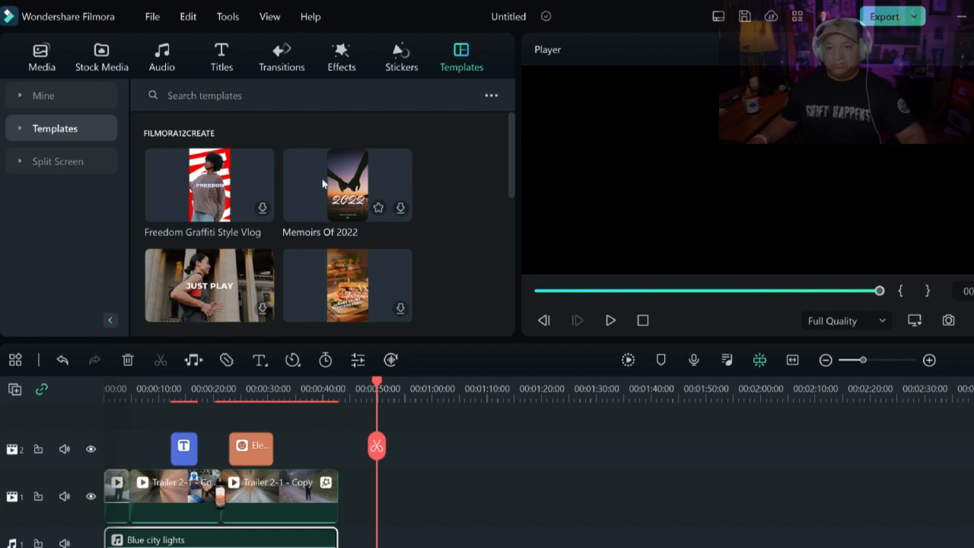
scroll(215, 233, "down", 2)
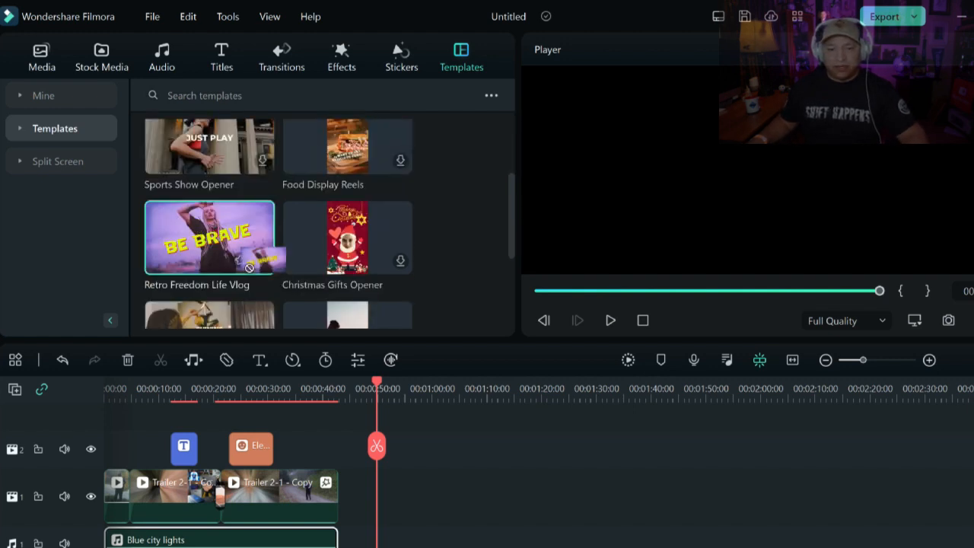
left_click_drag(209, 255, 402, 457)
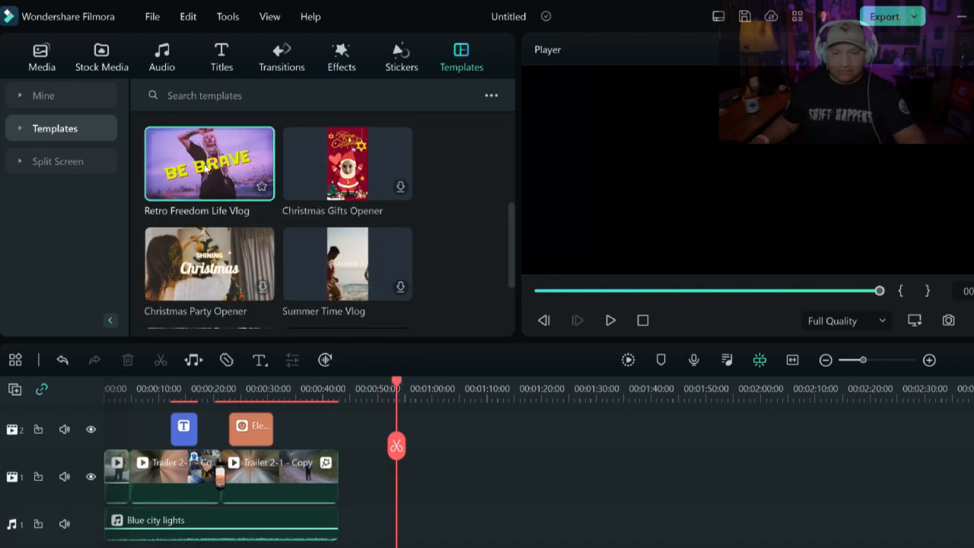
left_click_drag(206, 169, 493, 517)
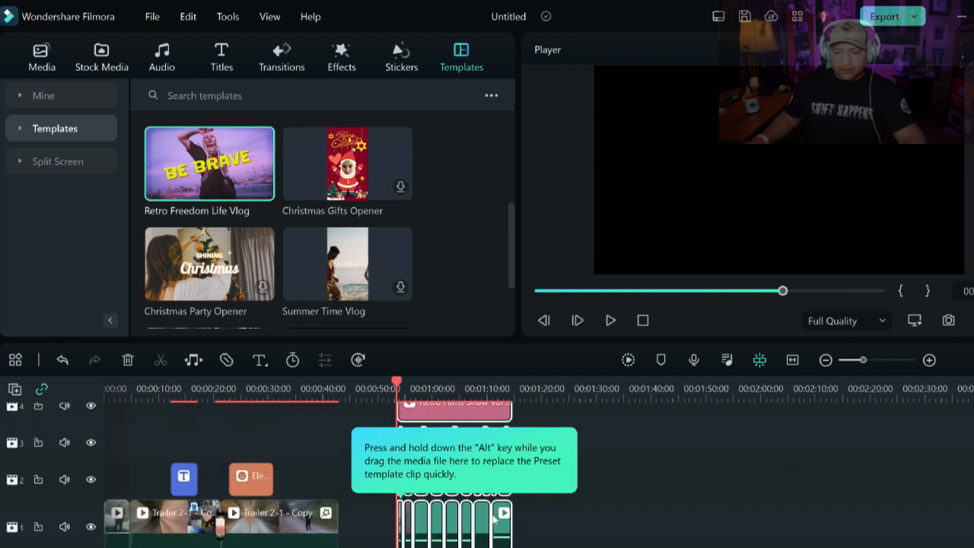
- Play back the inserted template to review it
scroll(596, 459, "up", 6)
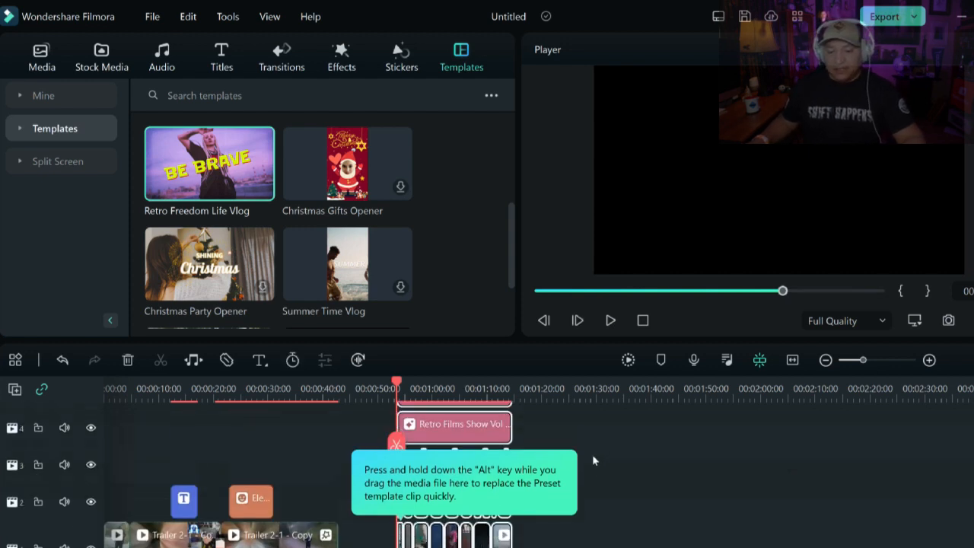
scroll(431, 468, "down", 6)
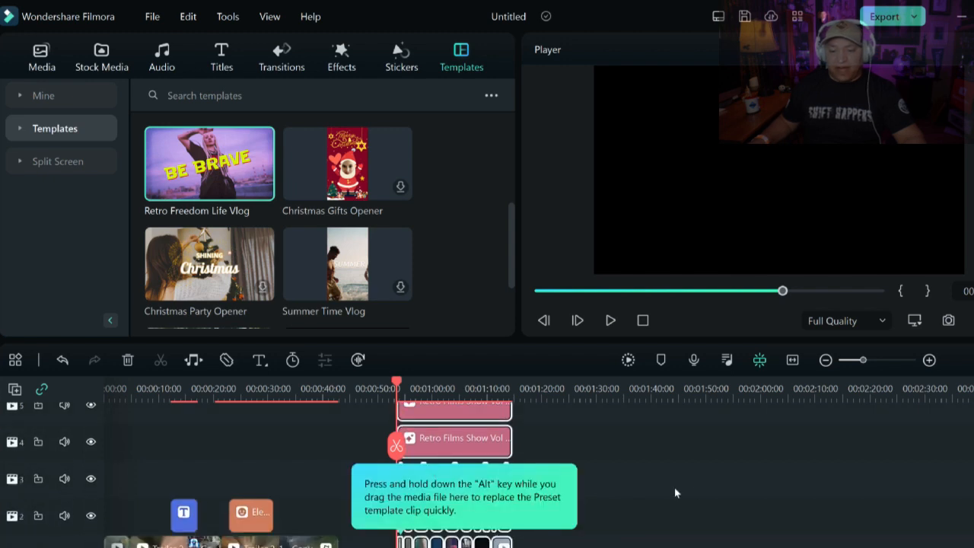
left_click(712, 448)
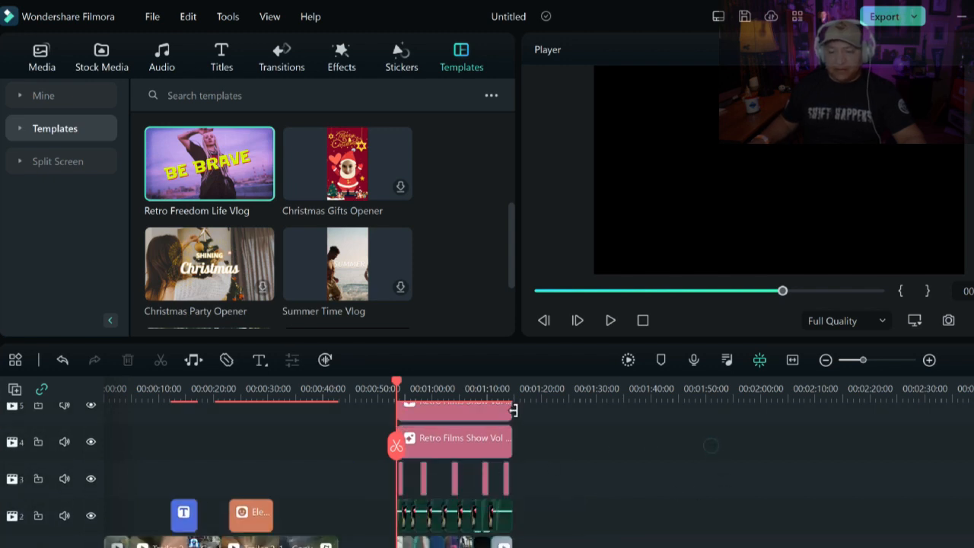
left_click(613, 320)
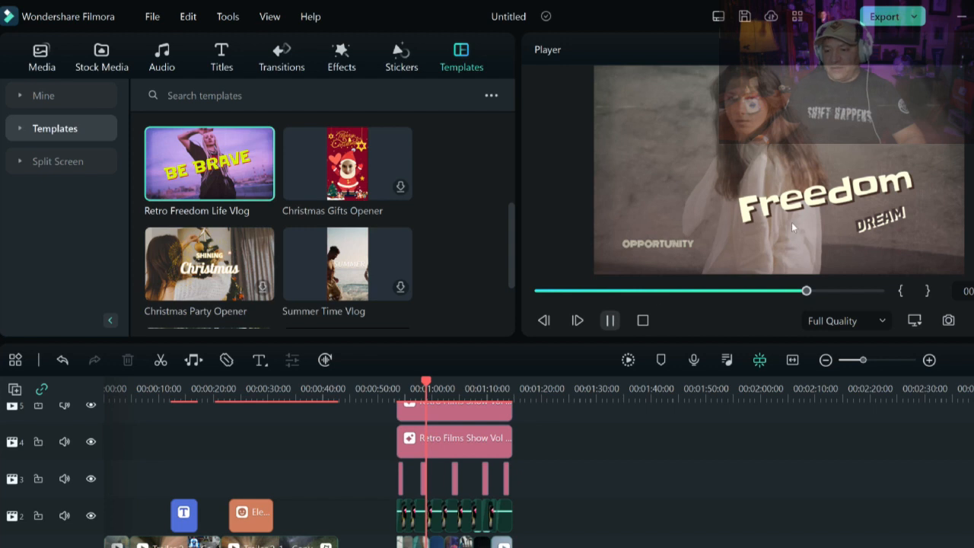
key("space")
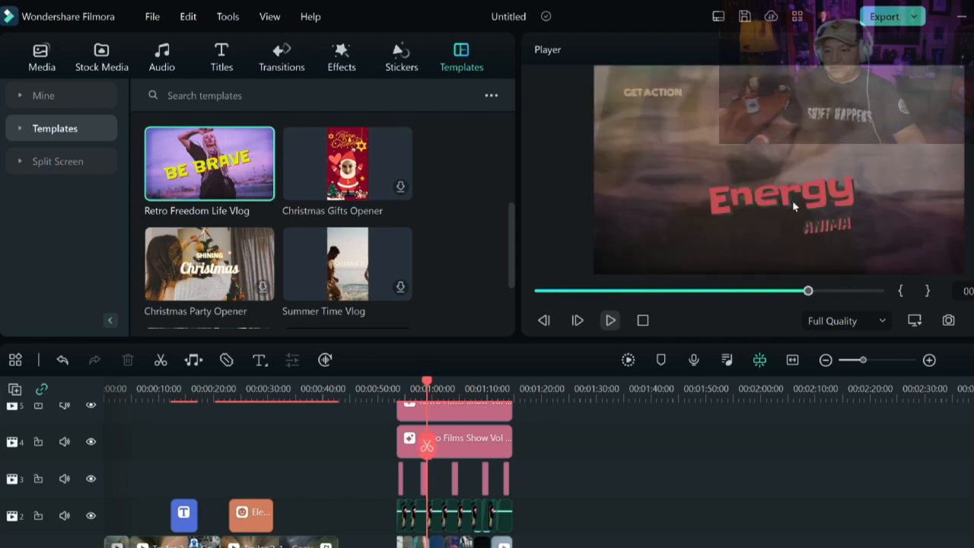
- Select the template's Energy title, inspect its layered tracks, and browse the Sports templates
left_click(792, 201)
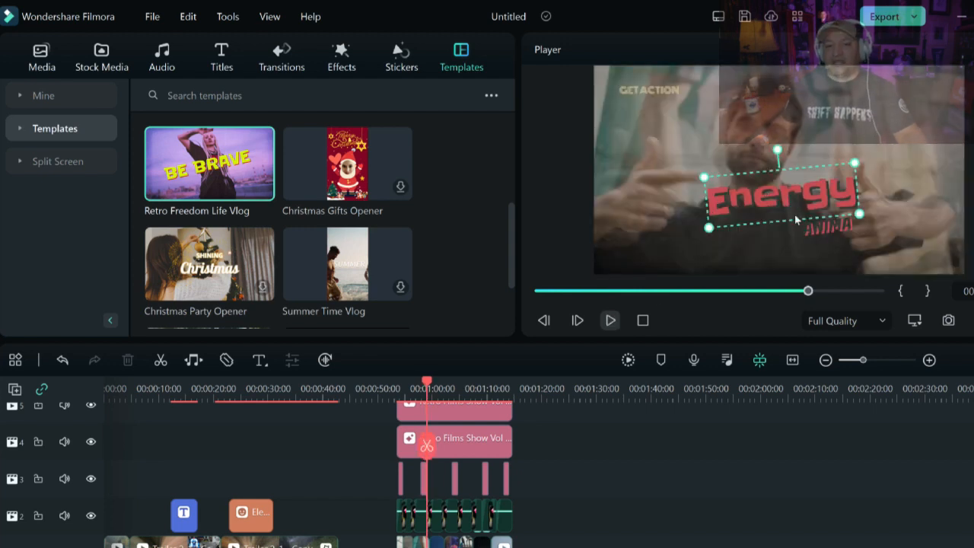
double_click(794, 214)
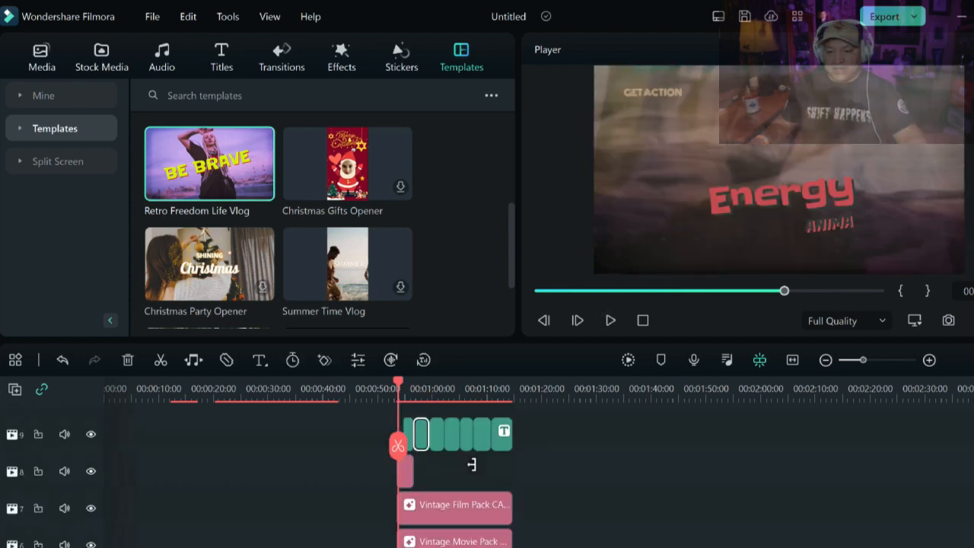
scroll(457, 464, "down", 5)
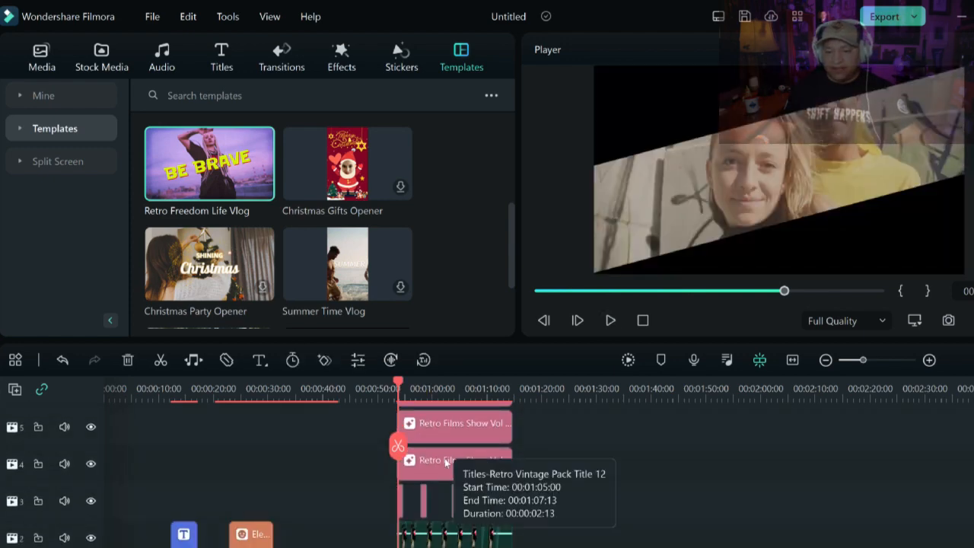
scroll(444, 458, "down", 5)
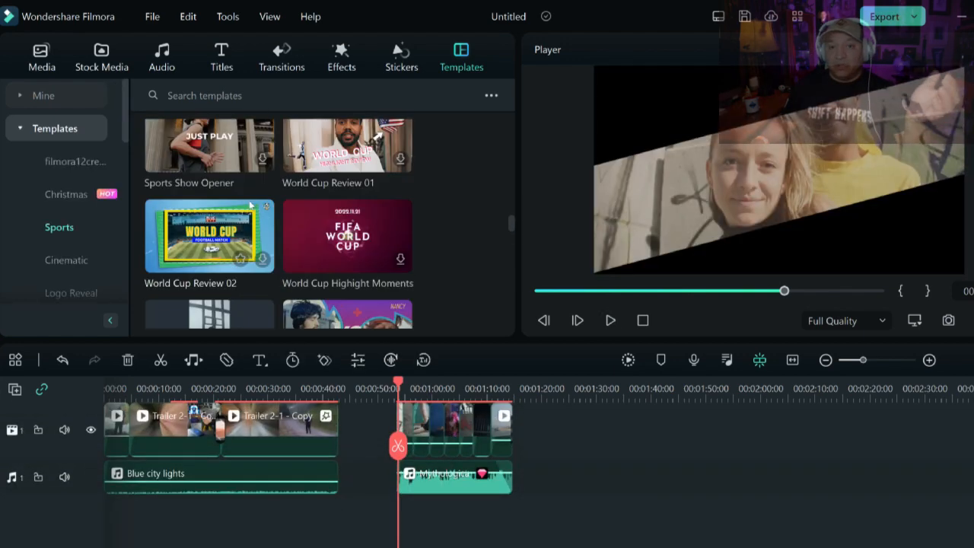
scroll(228, 187, "down", 5)
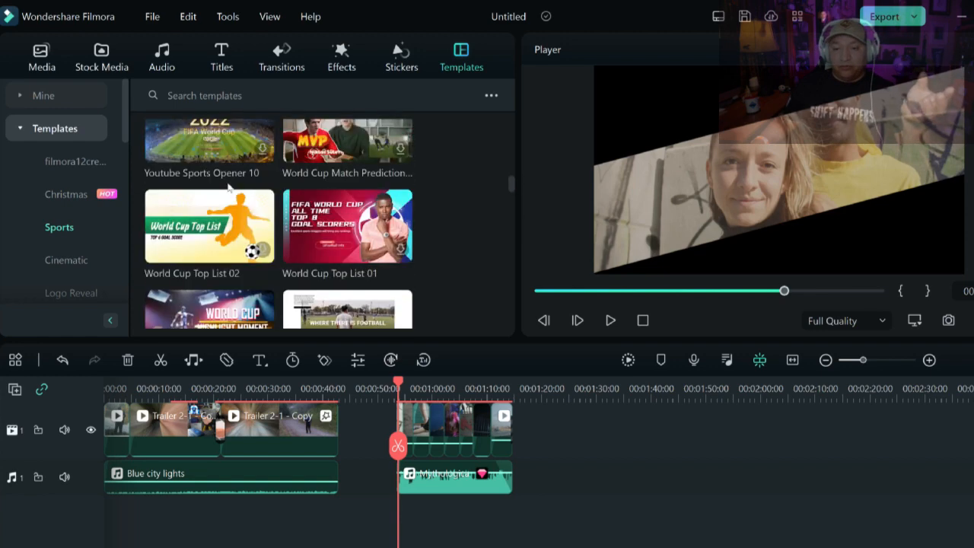
scroll(228, 187, "down", 5)
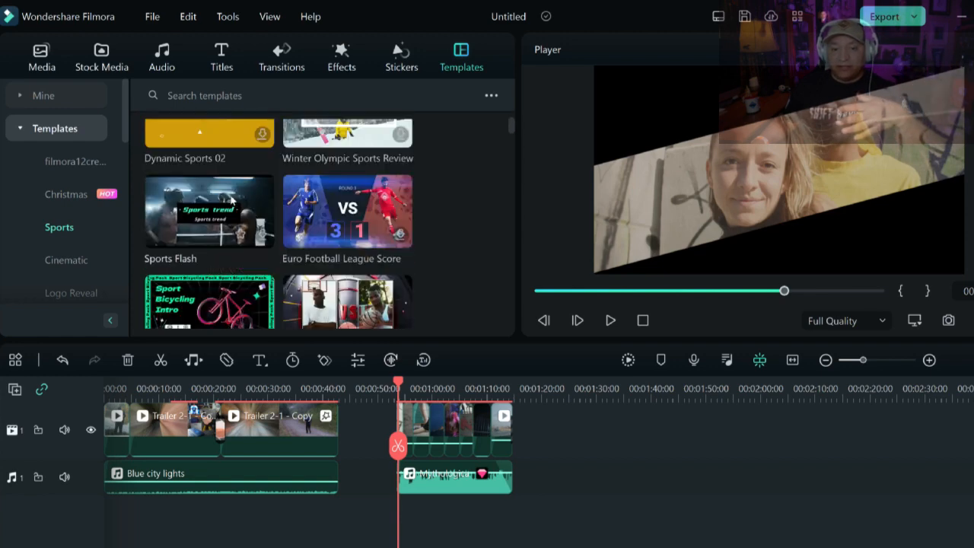
- Undo the inserted Retro Freedom Life Vlog template, removing its layered tracks from the timeline
scroll(230, 200, "up", 1)
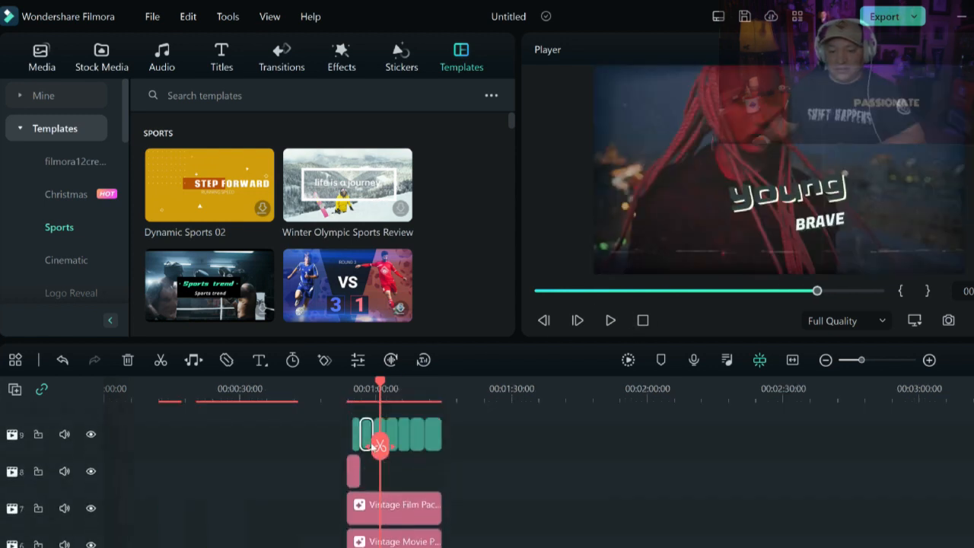
scroll(378, 445, "down", 3)
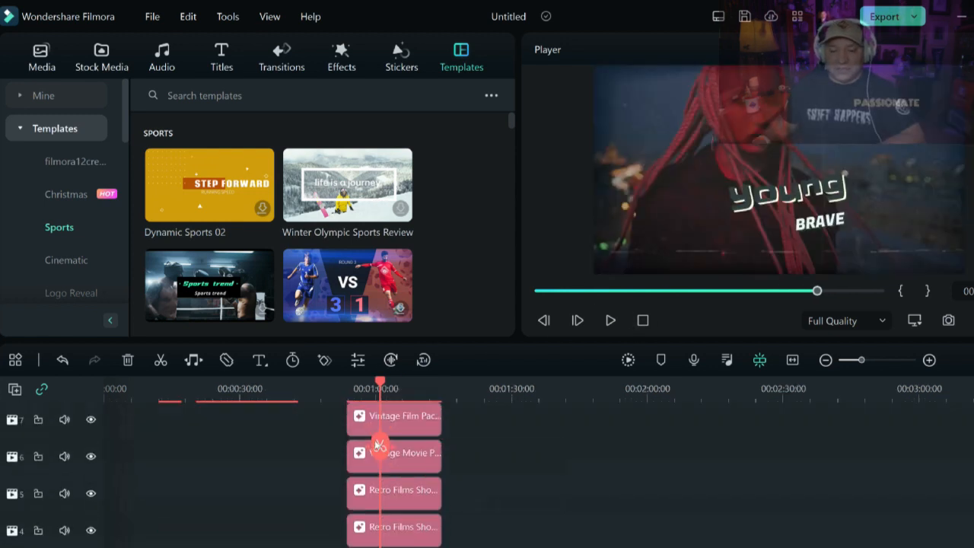
scroll(378, 445, "down", 4)
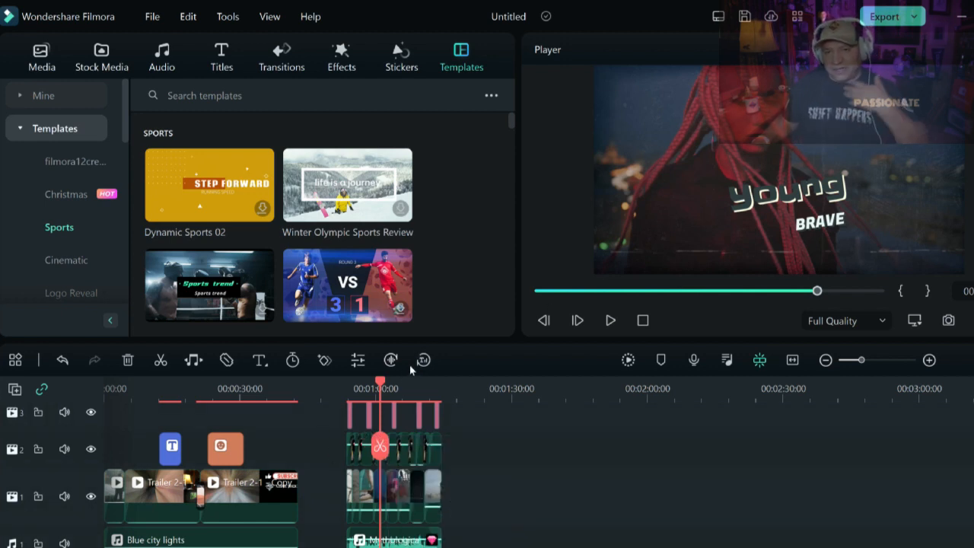
left_click(64, 361)
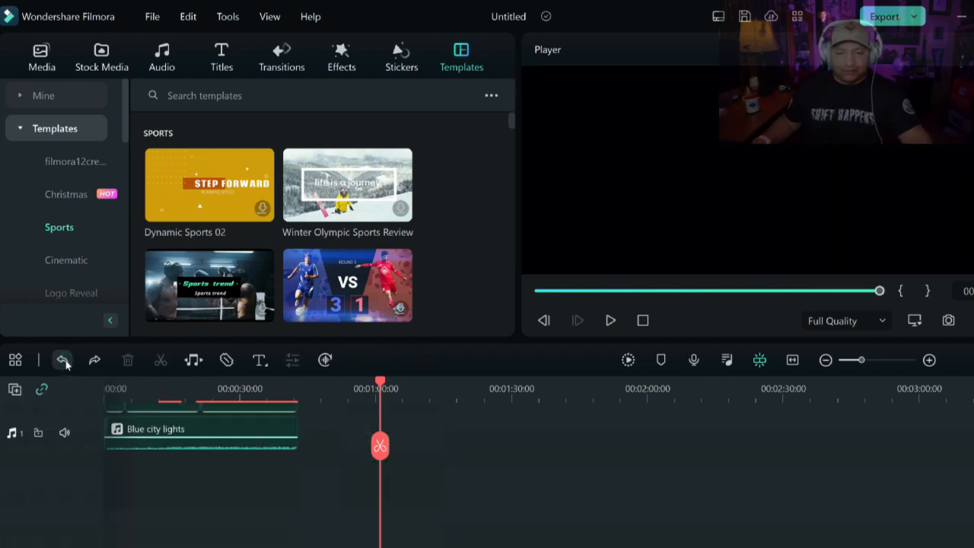
- Play the trailer back from near the start of the timeline to review the edit
scroll(222, 480, "up", 3)
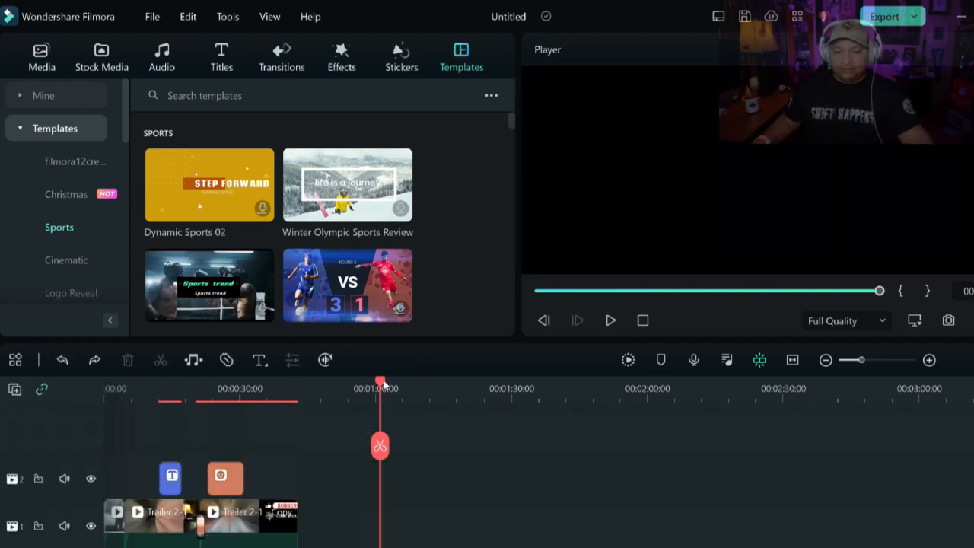
left_click_drag(385, 385, 106, 386)
scroll(297, 451, "down", 1)
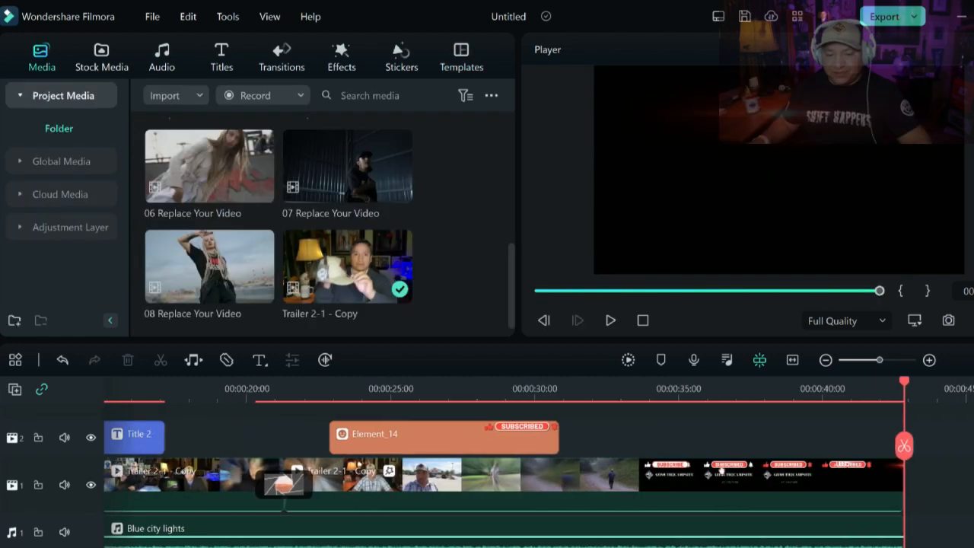
scroll(441, 423, "left", 5)
left_click_drag(453, 391, 304, 396)
left_click(174, 389)
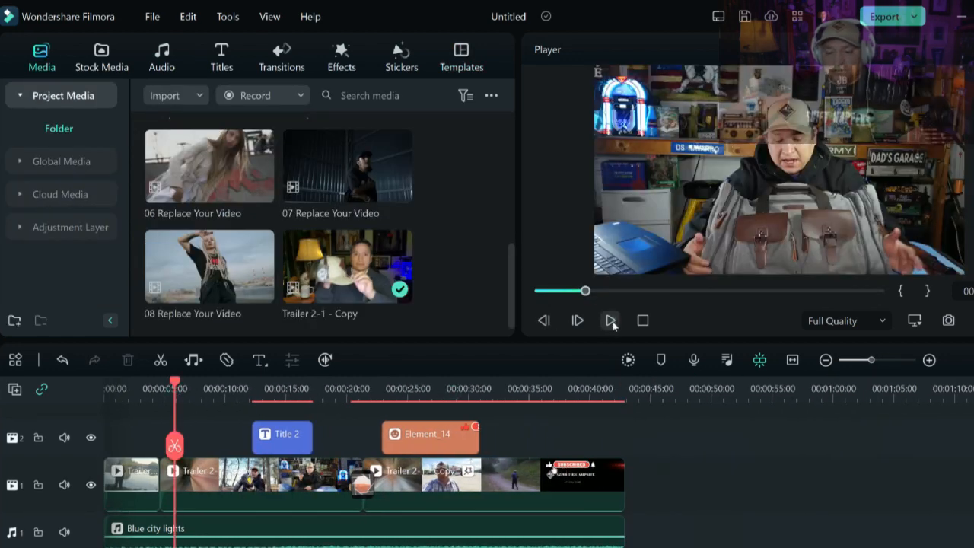
left_click(611, 321)
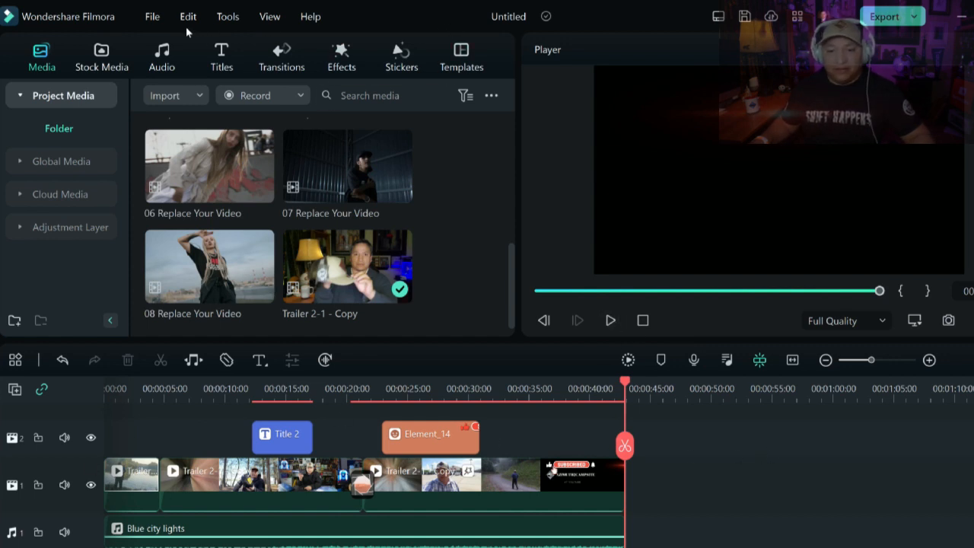
- Open the Create Video export dialog and set the save location to the A2C Youtube Uploads folder on the Desktop
left_click(913, 17)
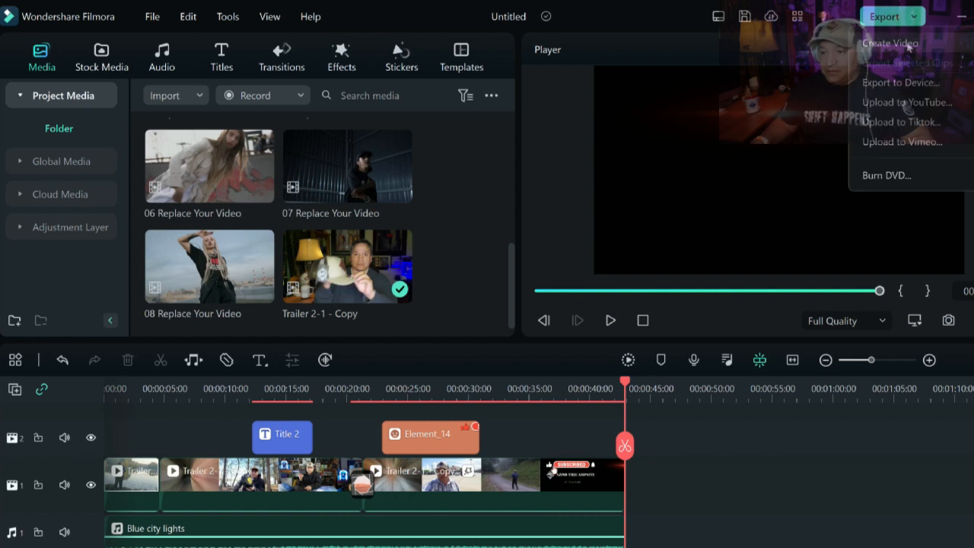
left_click(906, 44)
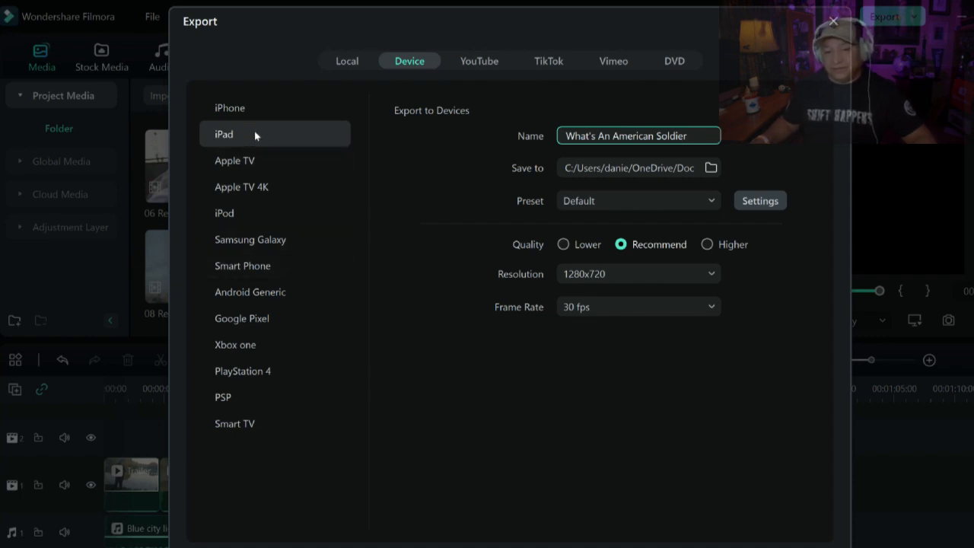
left_click(711, 168)
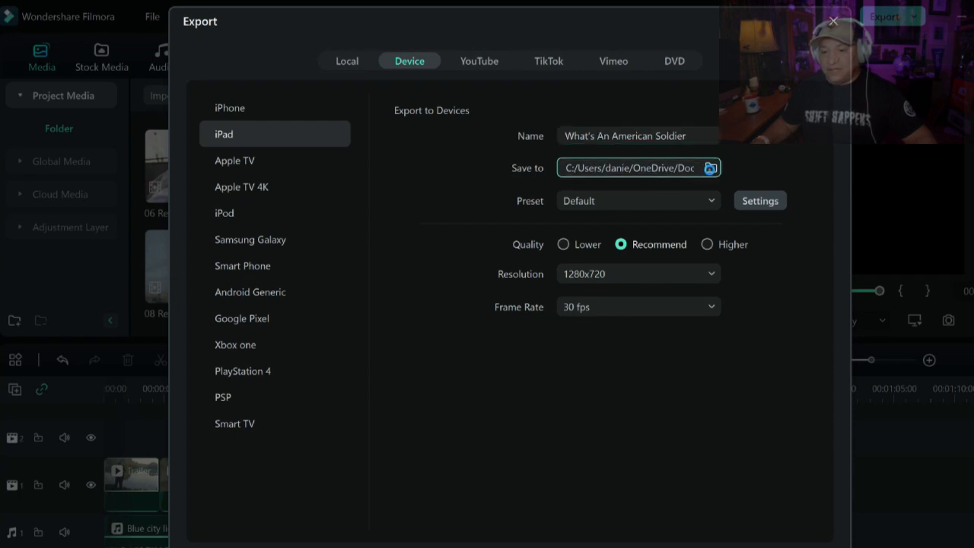
left_click(237, 162)
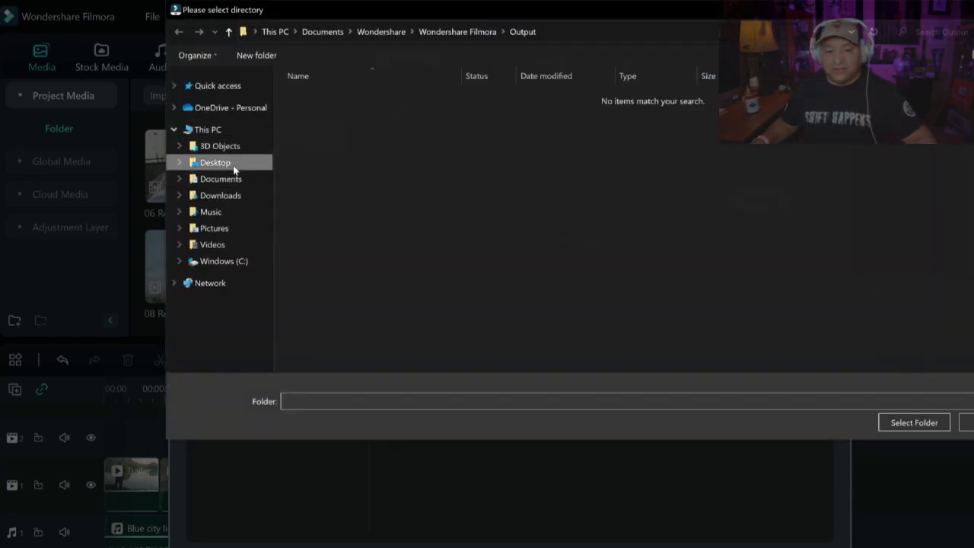
double_click(330, 124)
left_click(321, 109)
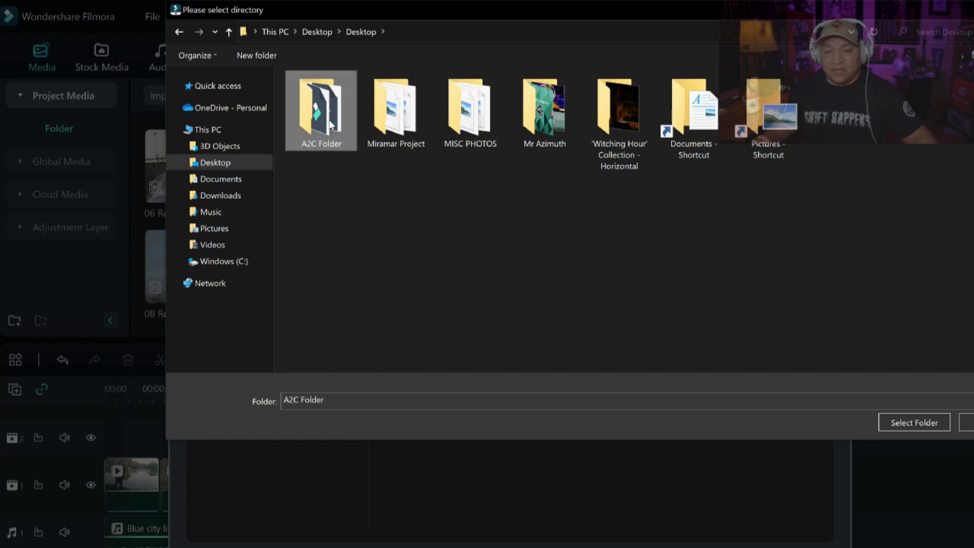
double_click(325, 111)
left_click(319, 103)
double_click(319, 102)
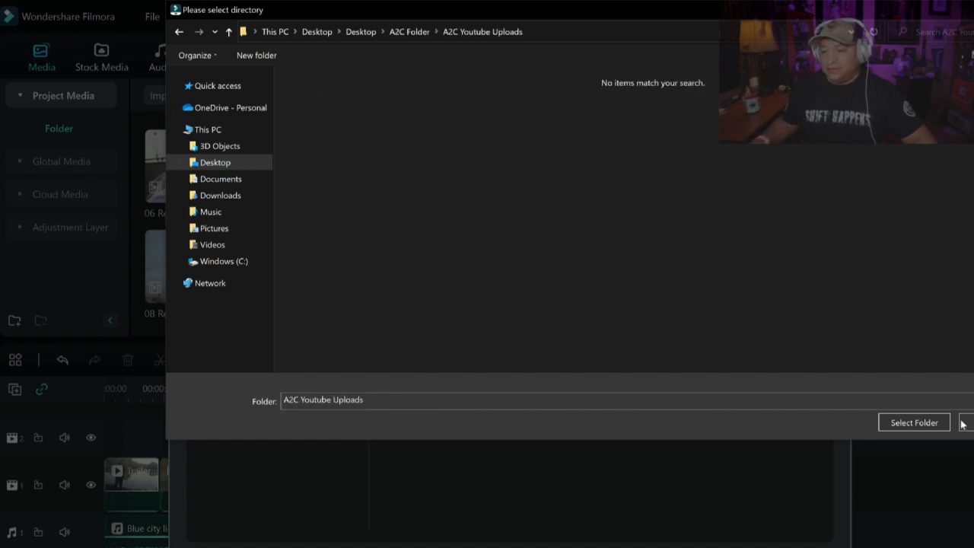
left_click(936, 422)
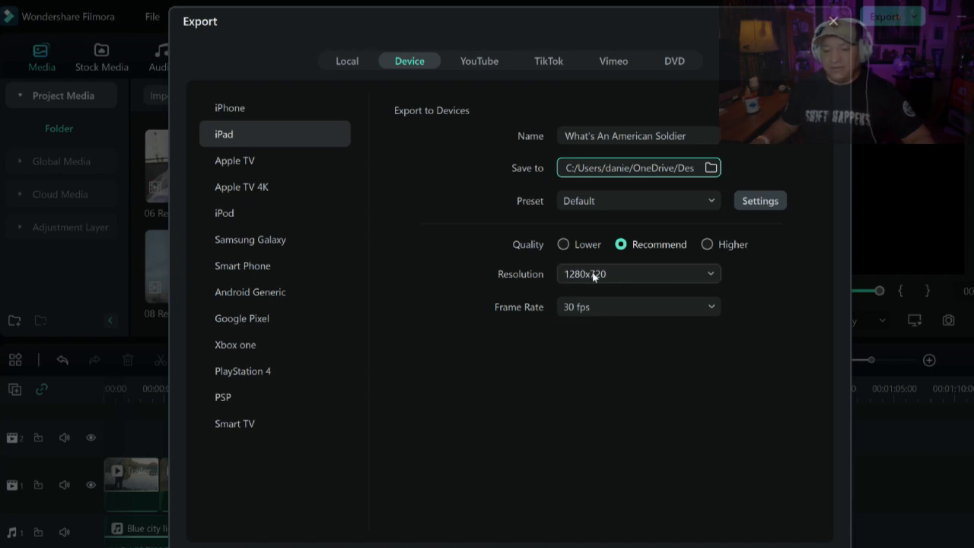
- Check the resolution options, keep 1280x720, and start exporting the video
left_click(710, 274)
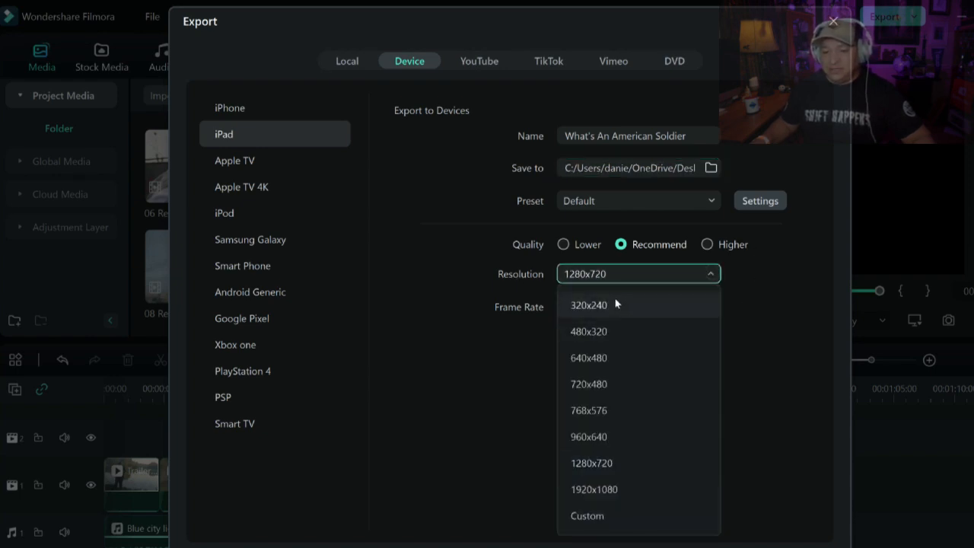
left_click(763, 376)
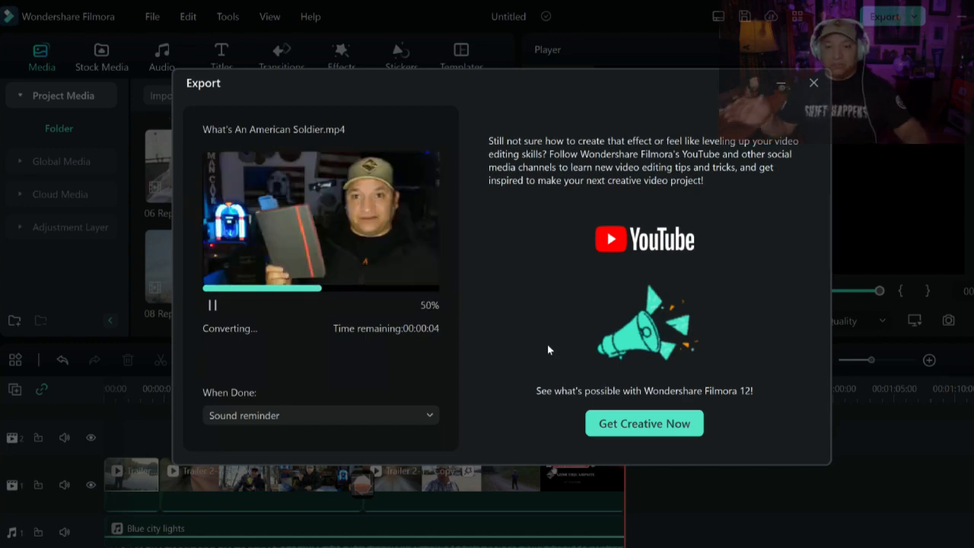
- Open the output folder and select the exported What's An American Soldier video
left_click(334, 411)
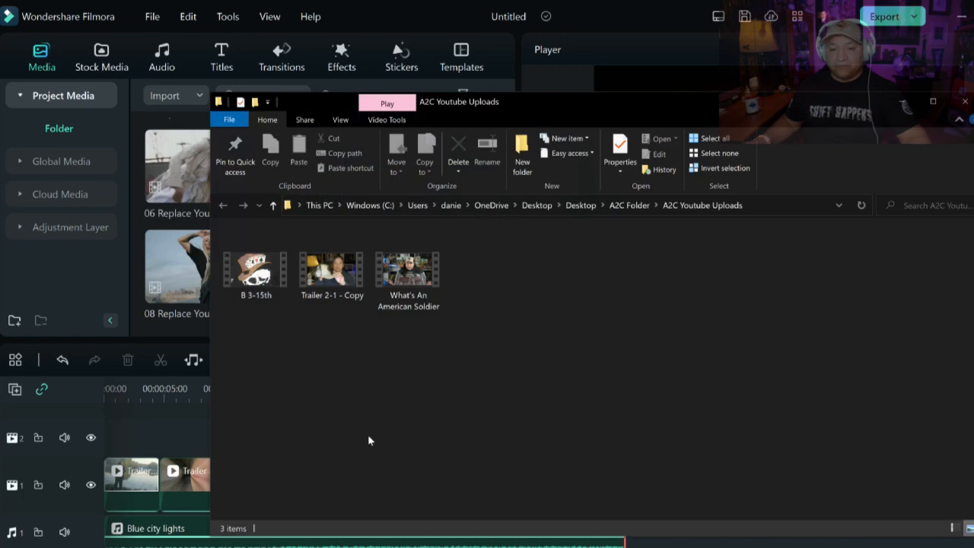
left_click(935, 100)
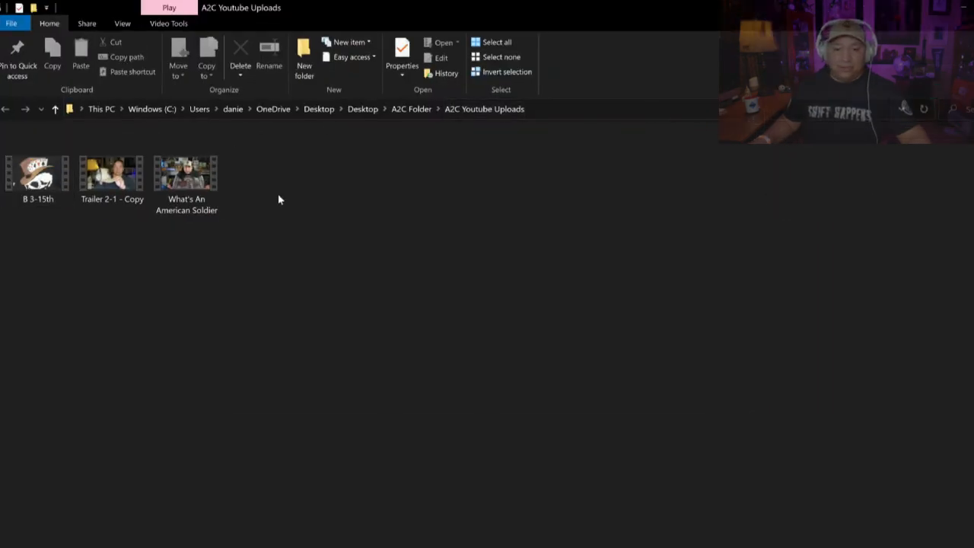
left_click(175, 183)
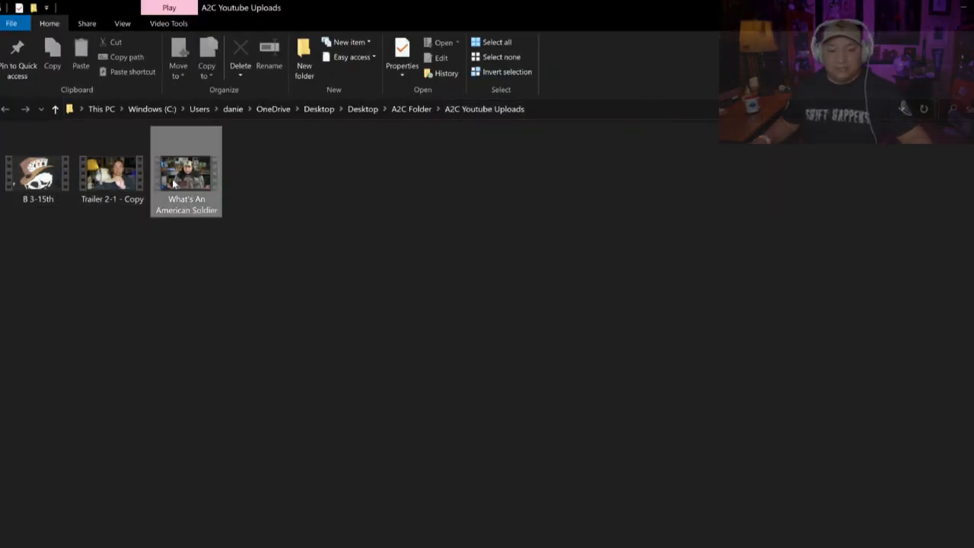